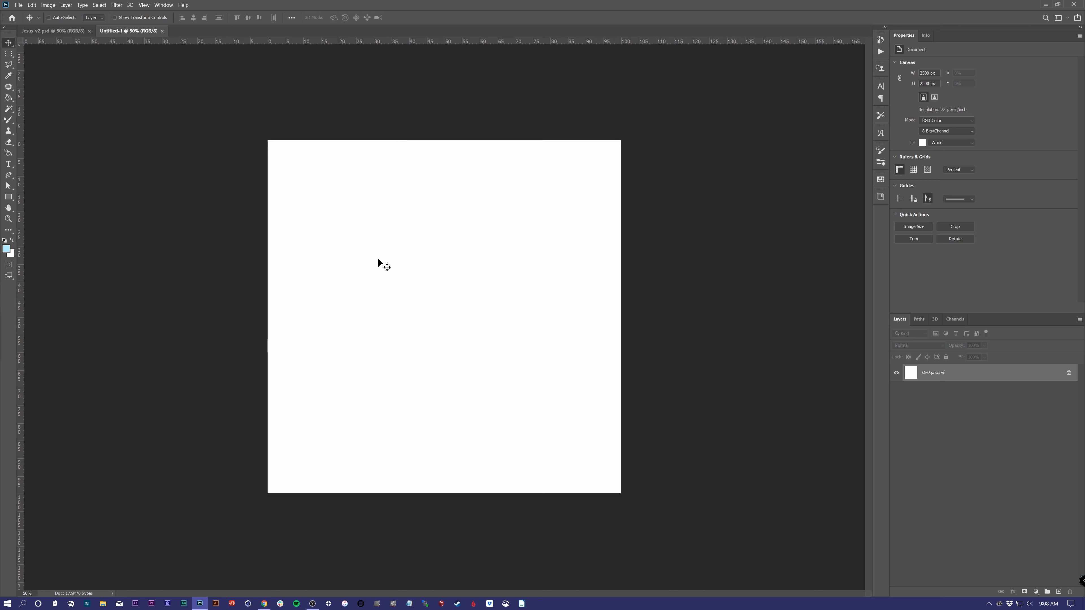
Draw a light-blue rectangle about 2573 by 2565 px that covers the whole canvas.
{"action": "key", "text": "u"}
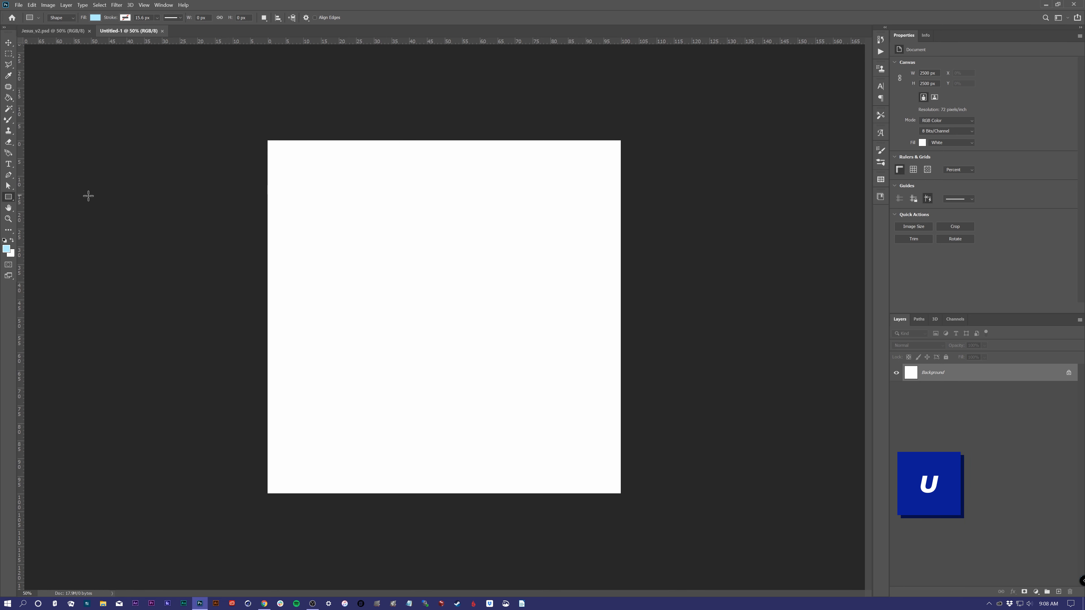
{"action": "left_click_drag", "start_coordinate": [262, 136], "coordinate": [625, 497]}
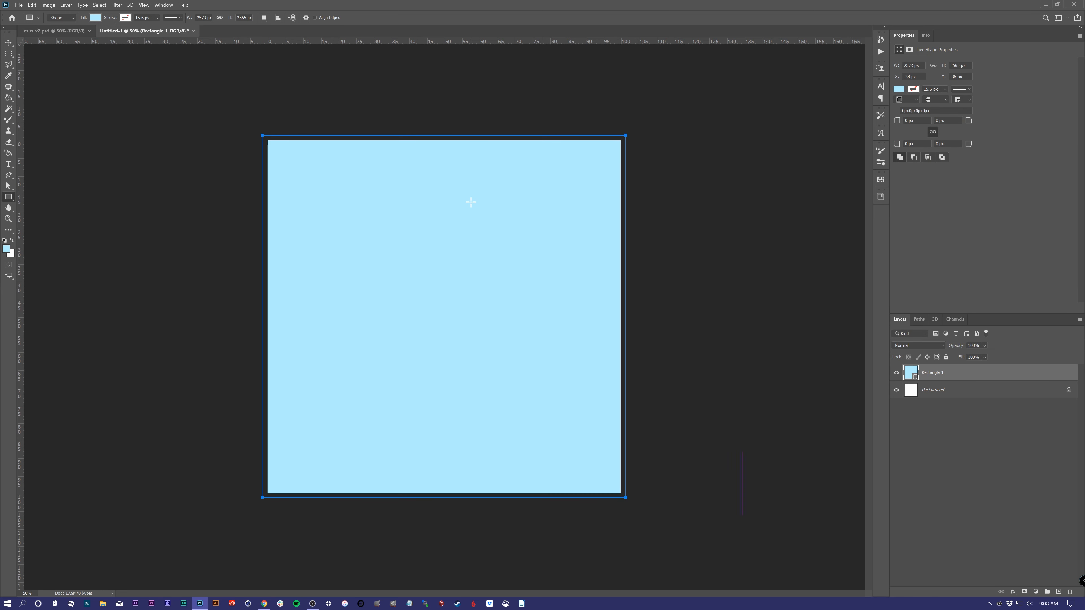
Draw a circle about 598 px in diameter with the Ellipse tool and place it near the middle of the canvas.
{"action": "key", "text": "shift+u"}
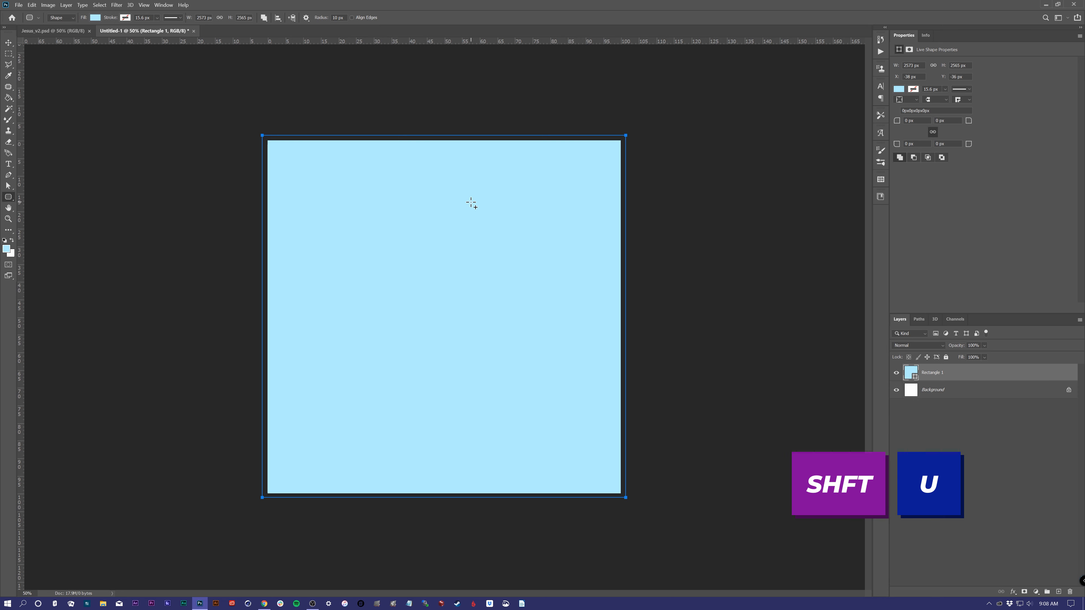
{"action": "key", "text": "shift+u"}
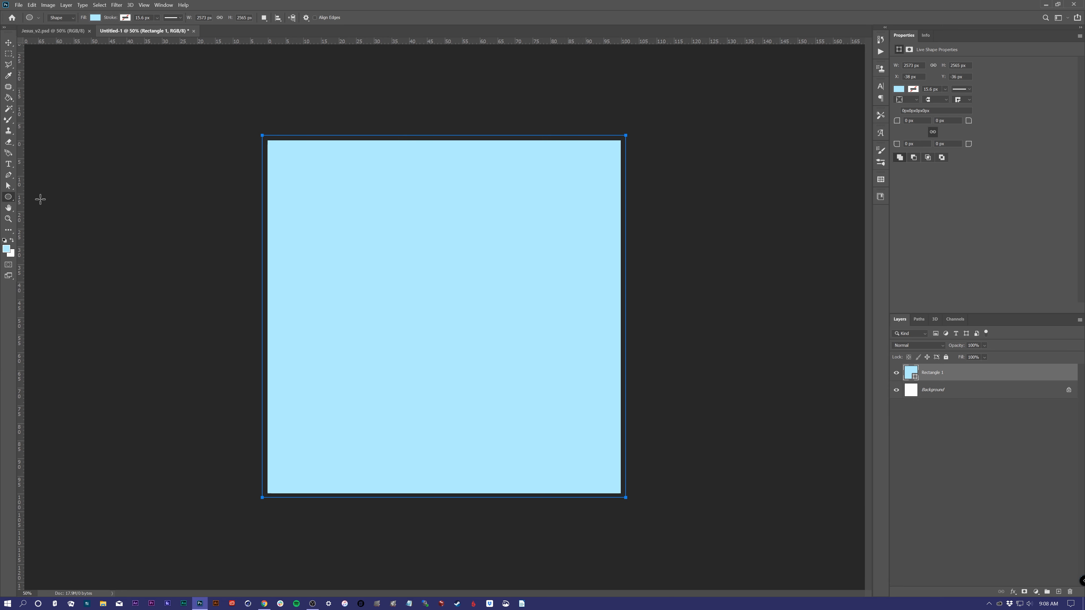
{"action": "left_click_drag", "start_coordinate": [495, 262], "coordinate": [410, 347]}
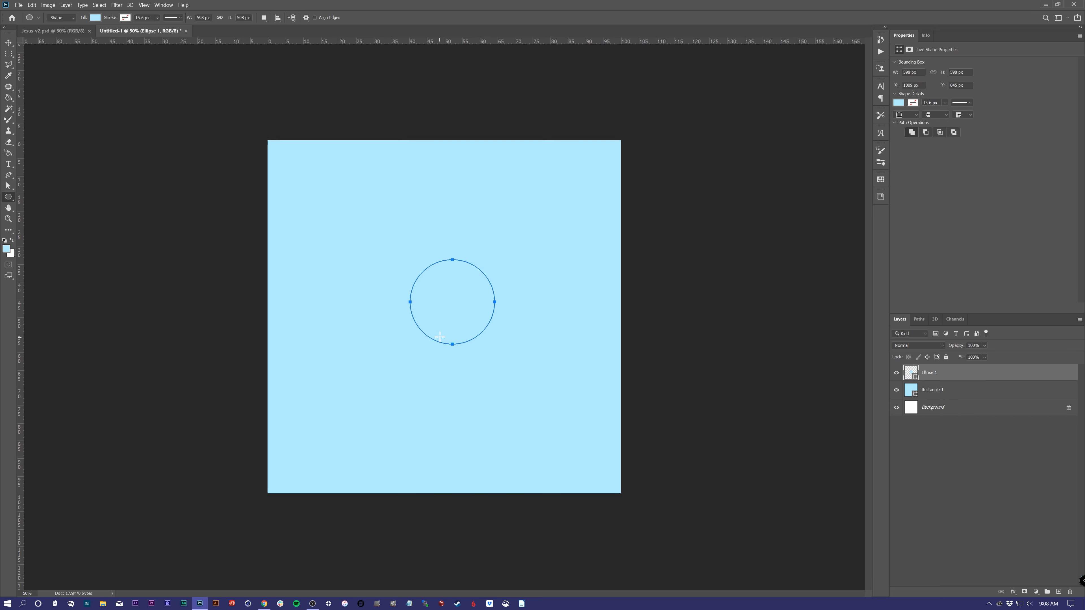
{"action": "key", "text": "v"}
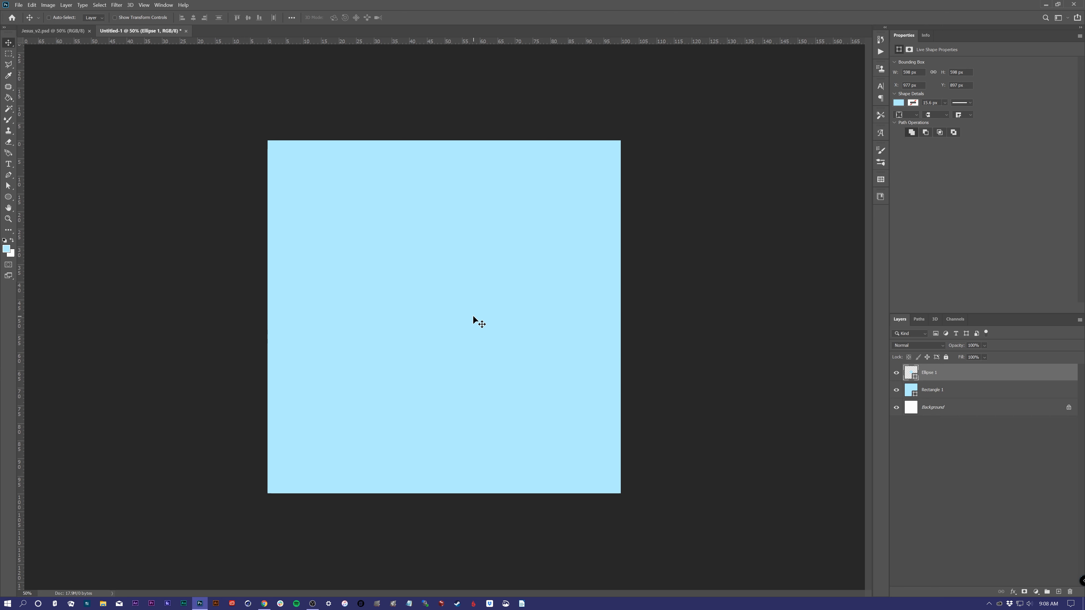
Fill the circle with the linear gradient preset running from purple through magenta to peach.
{"action": "key", "text": "u"}
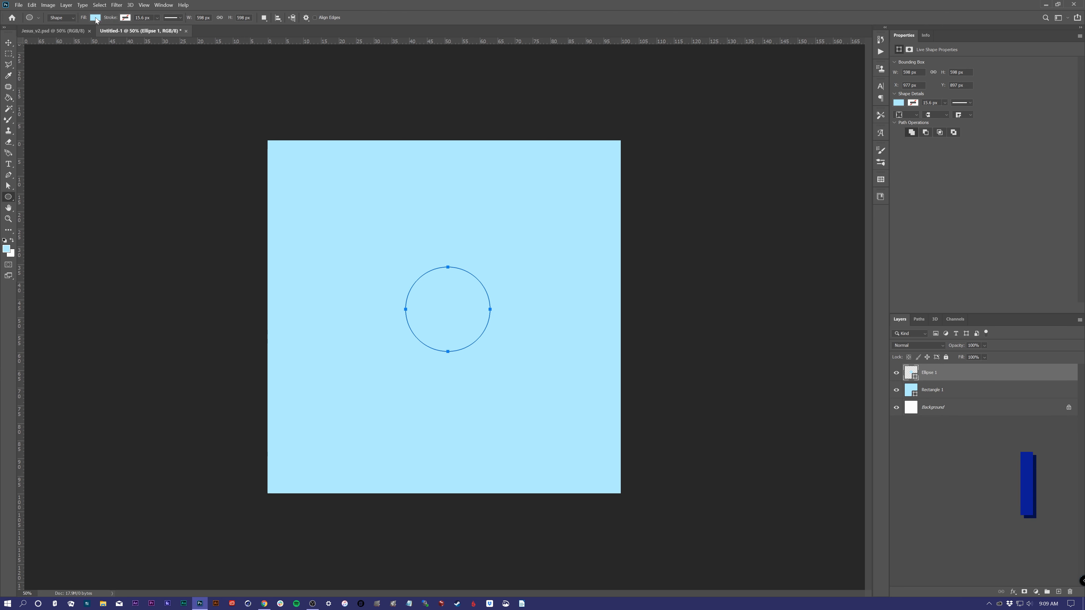
{"action": "left_click", "coordinate": [95, 18]}
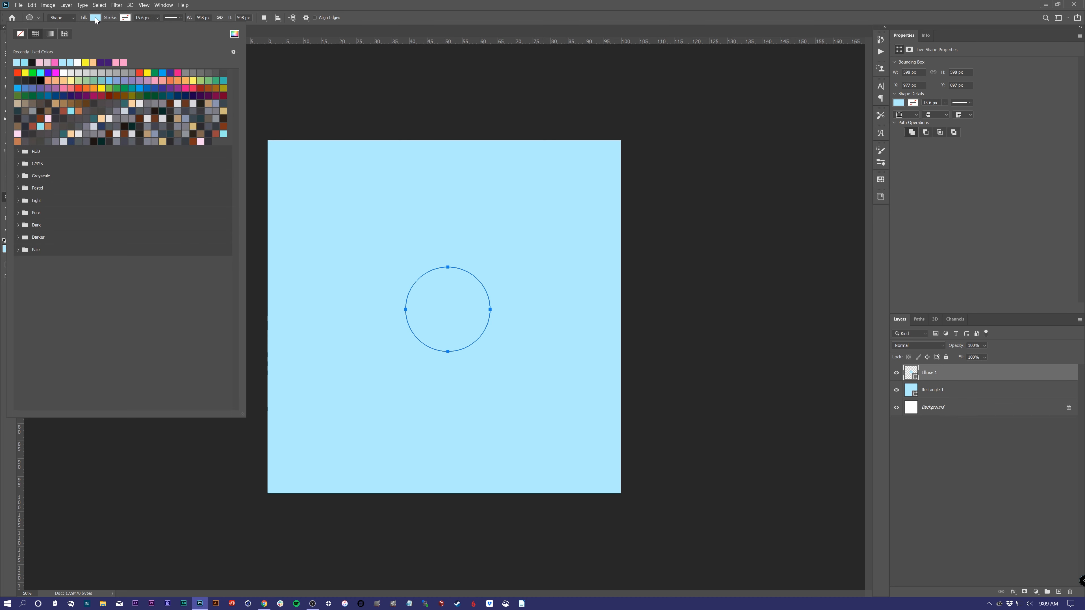
{"action": "left_click", "coordinate": [51, 34]}
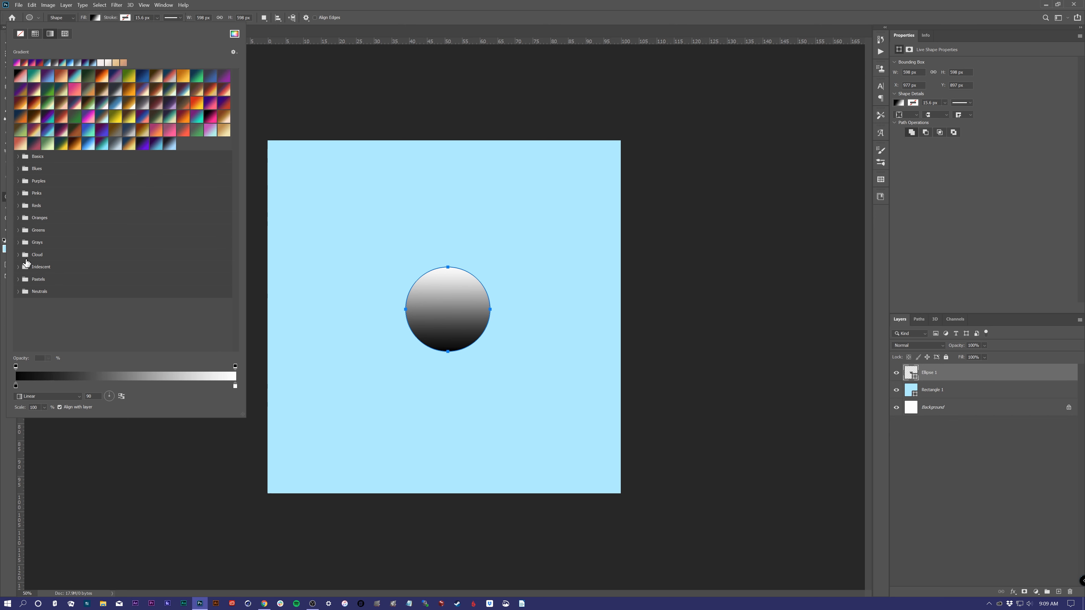
{"action": "left_click", "coordinate": [17, 64]}
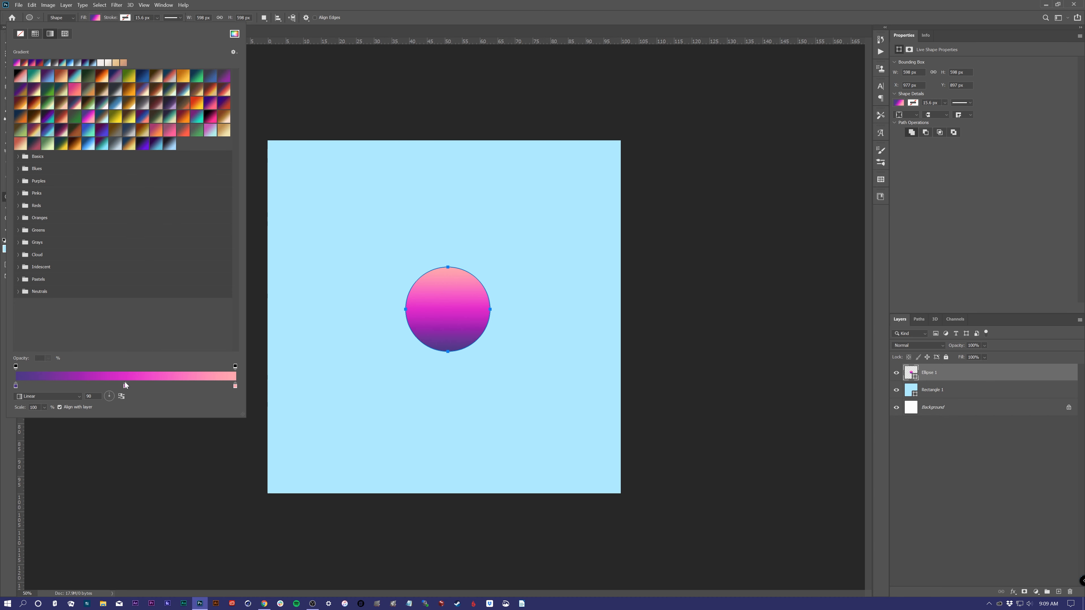
{"action": "left_click", "coordinate": [377, 9]}
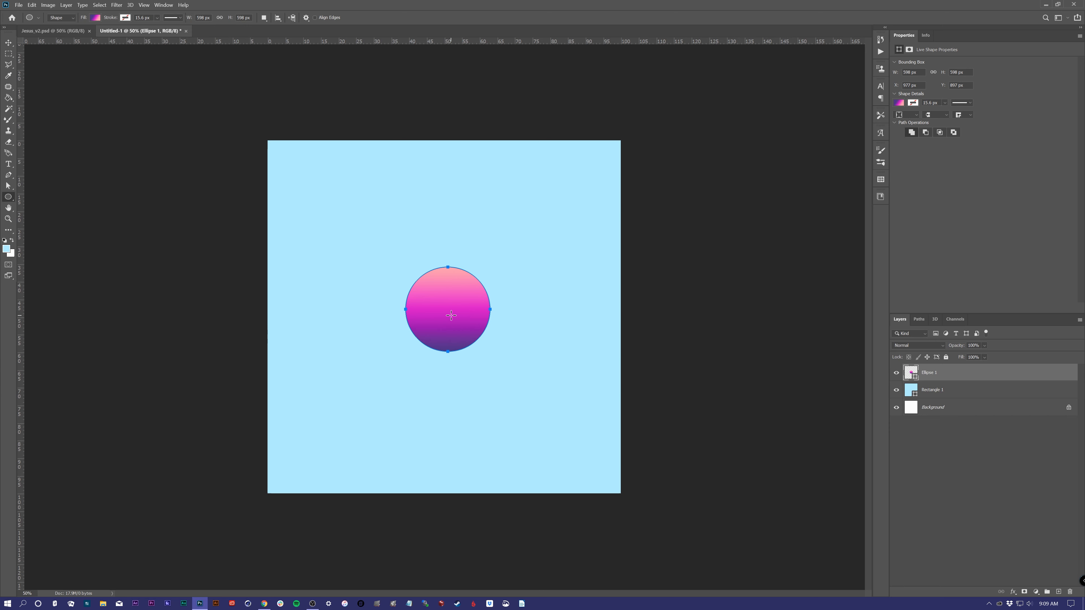
Scale the gradient circle down to about 476 px, keeping it near the canvas centre, and rasterize its layer.
{"action": "key", "text": "ctrl+t"}
{"action": "mouse_move", "coordinate": [479, 285]}
{"action": "left_mouse_down"}
{"action": "mouse_move", "coordinate": [486, 271]}
{"action": "mouse_move", "coordinate": [478, 279]}
{"action": "left_mouse_up"}
{"action": "key", "text": "u"}
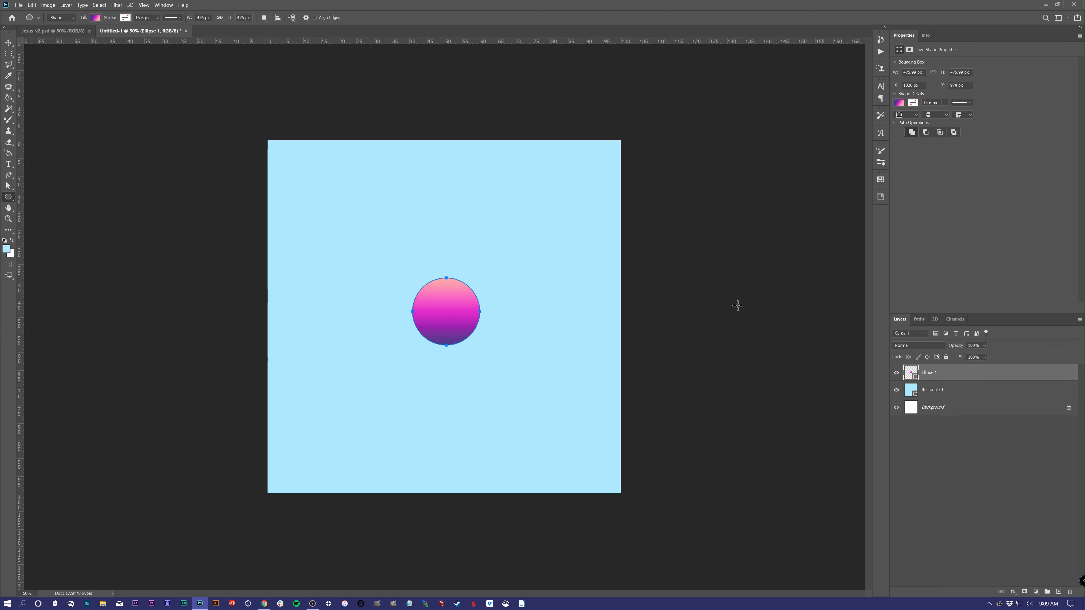
{"action": "right_click", "coordinate": [952, 372]}
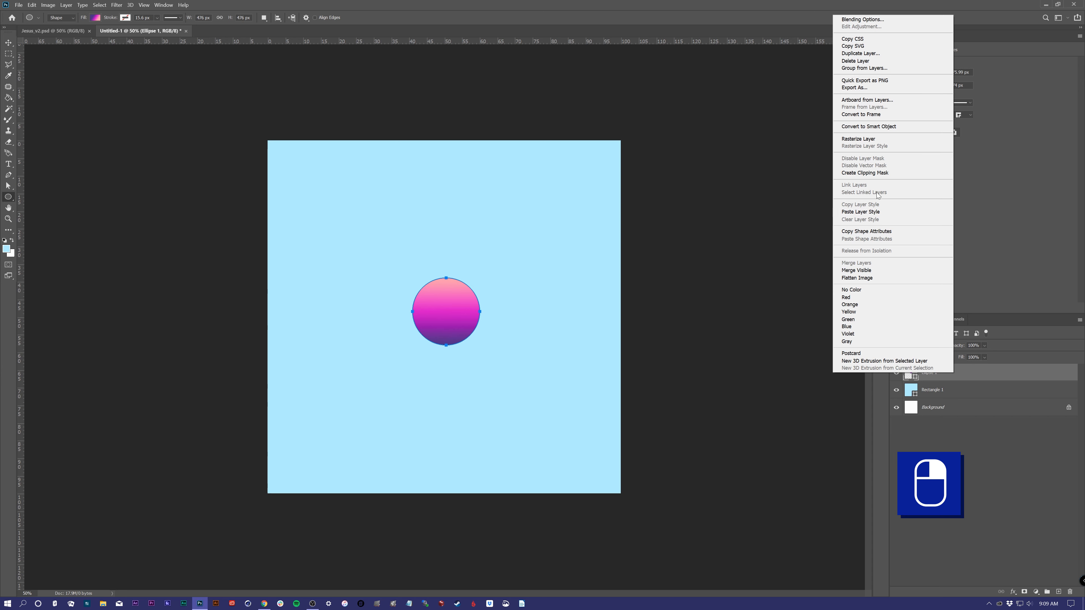
{"action": "left_click", "coordinate": [867, 139]}
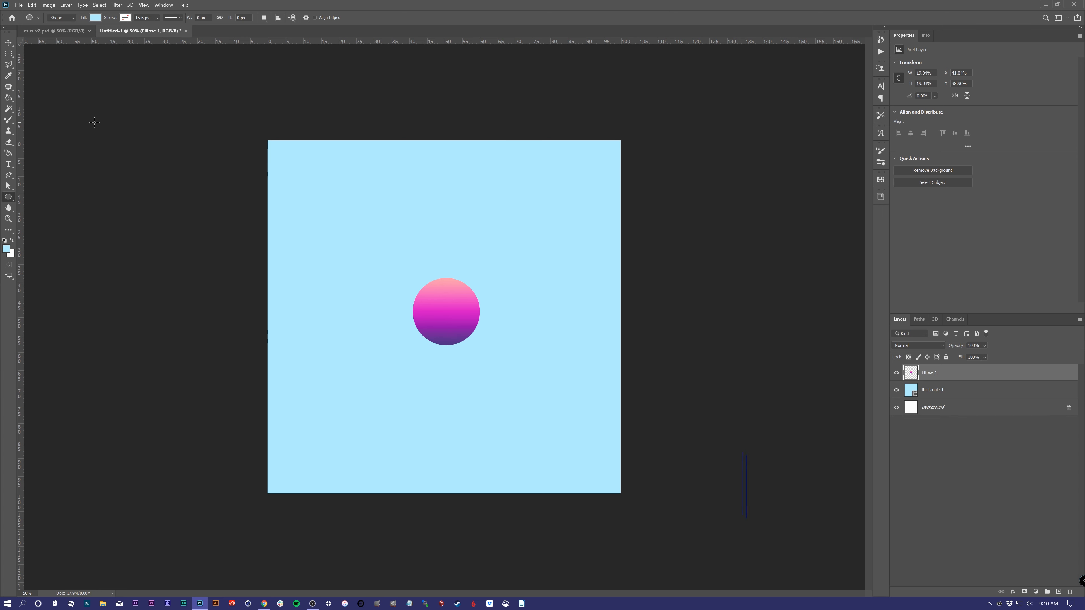
Activate the Mixer Brush tool.
{"action": "key", "text": "b"}
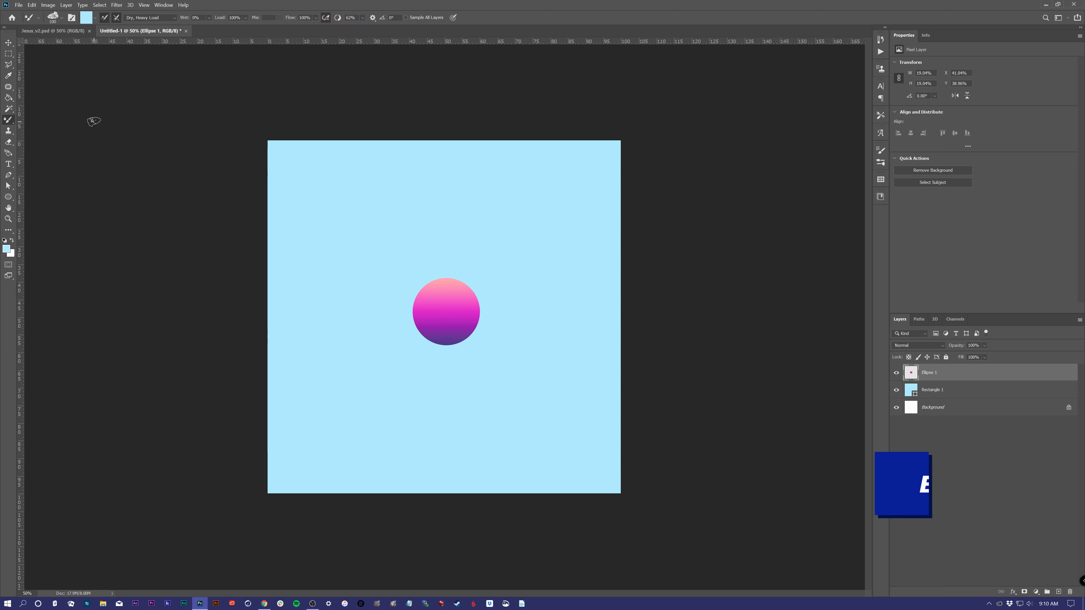
{"action": "right_click", "coordinate": [8, 122]}
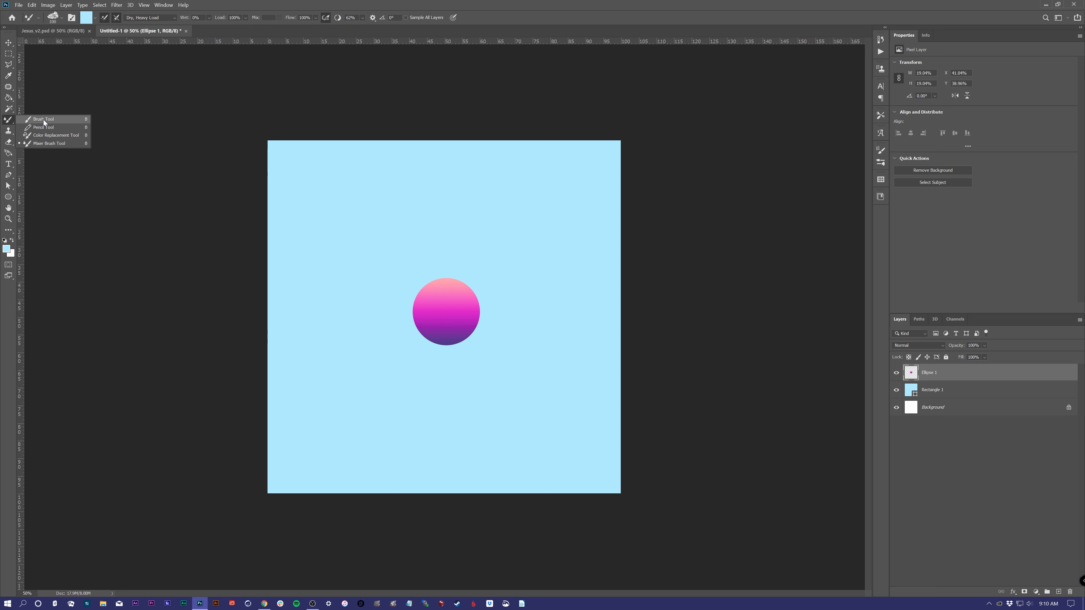
{"action": "left_click", "coordinate": [55, 143]}
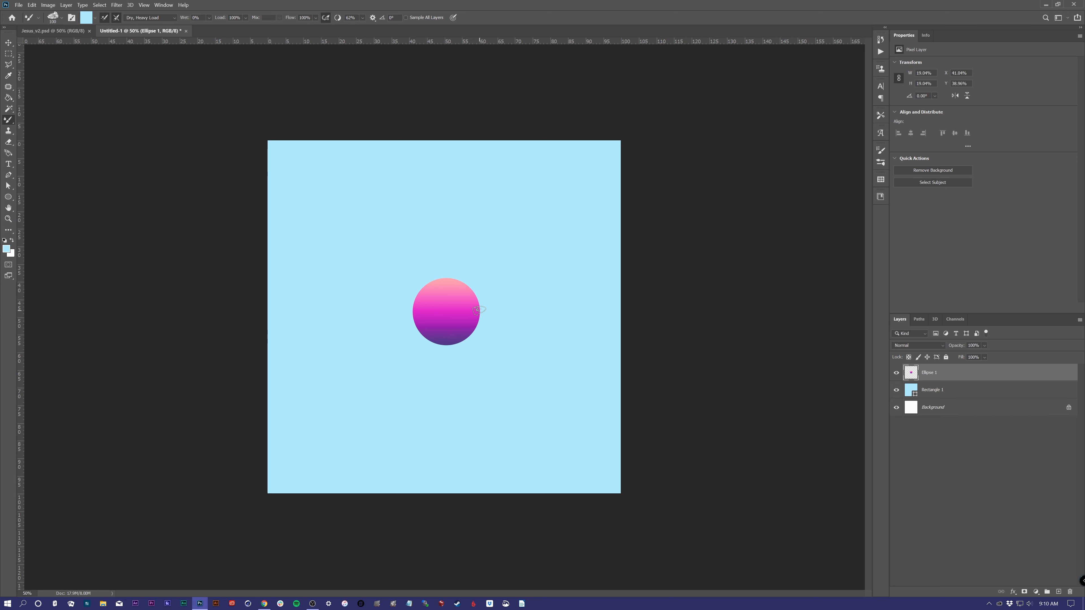
Open Adobe's brush download page through the Get More Brushes option, examine the available brush sets, and return to Photoshop.
{"action": "left_click", "coordinate": [62, 18]}
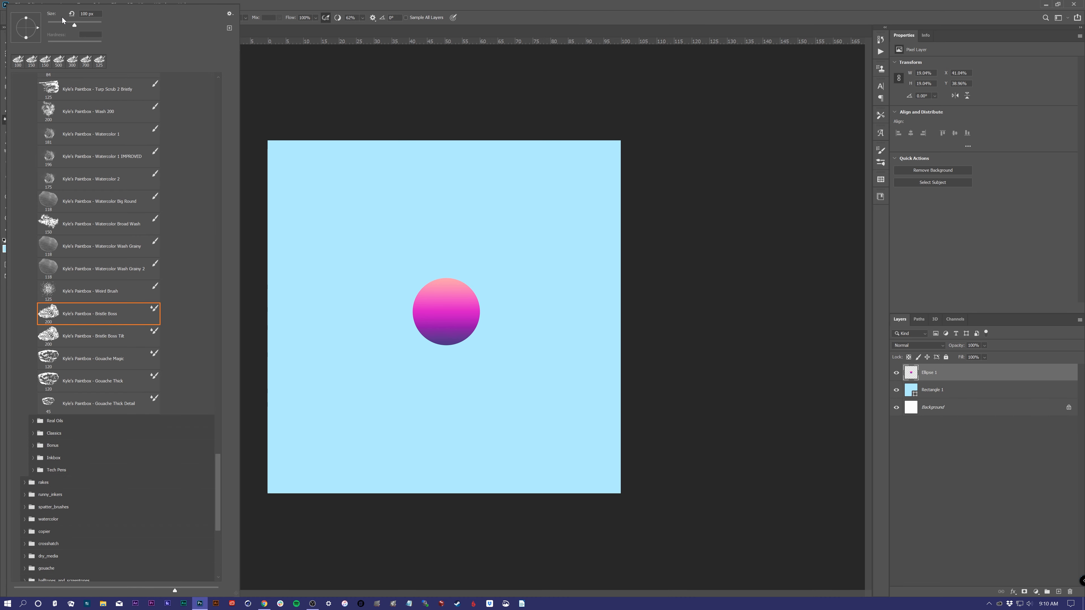
{"action": "left_click", "coordinate": [230, 14]}
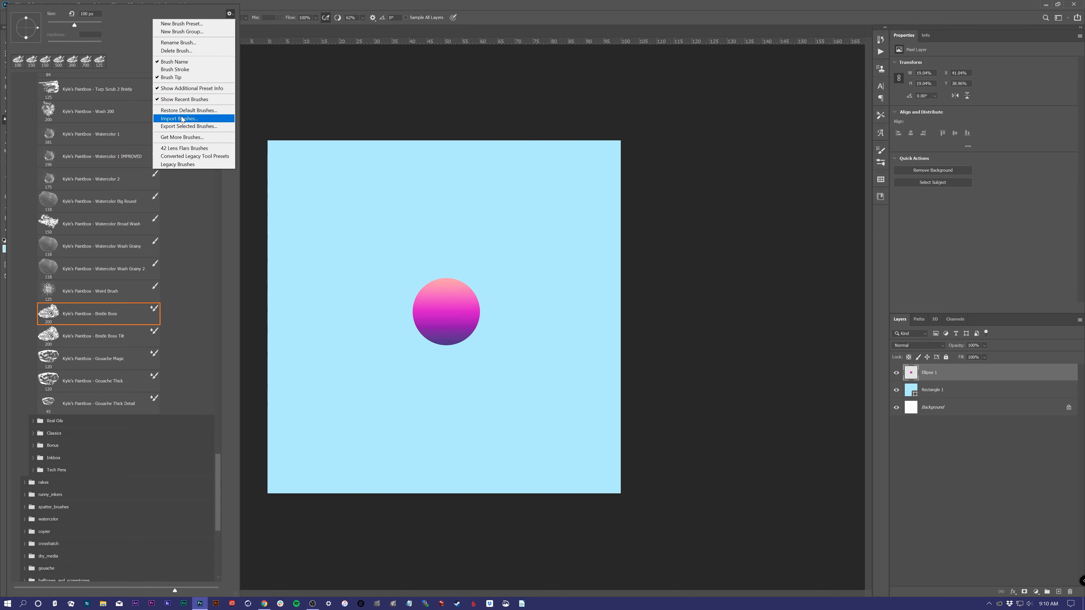
{"action": "left_click", "coordinate": [180, 136]}
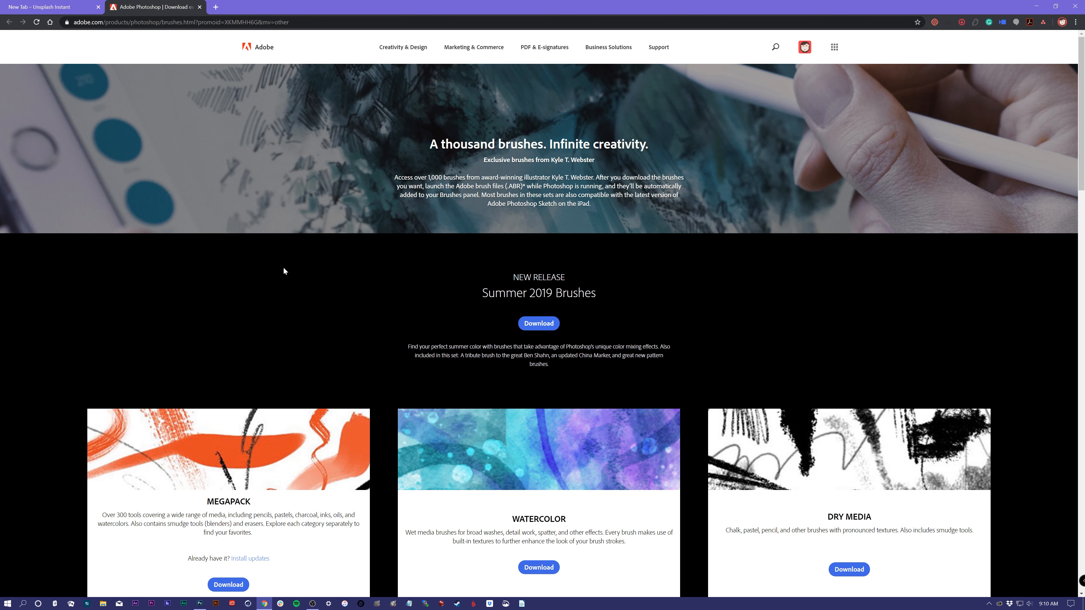
{"action": "scroll", "coordinate": [230, 423], "scroll_direction": "down", "scroll_amount": 3}
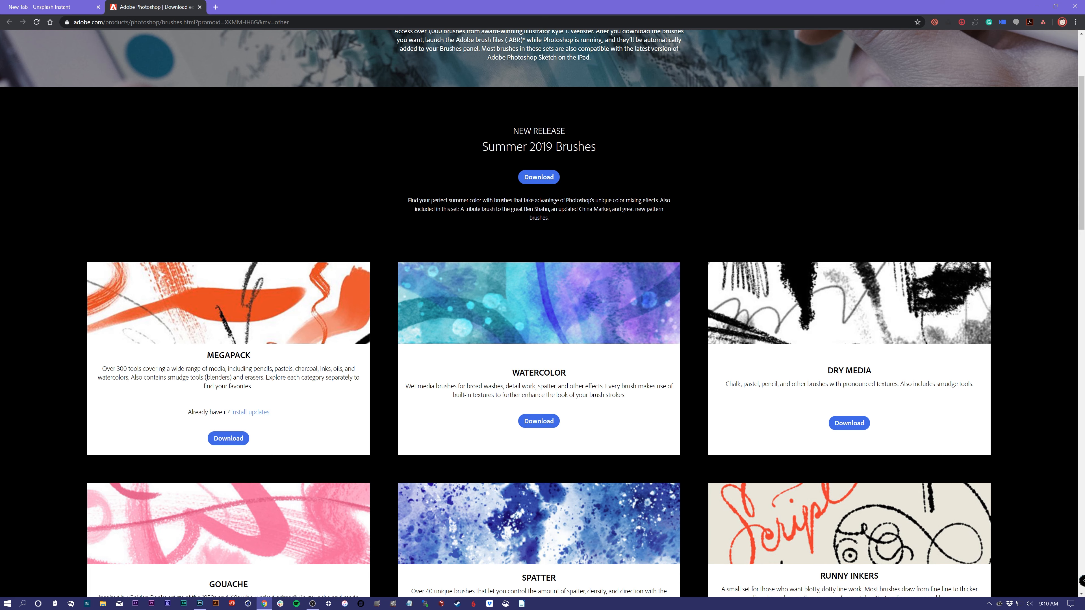
{"action": "scroll", "coordinate": [383, 181], "scroll_direction": "down", "scroll_amount": 6}
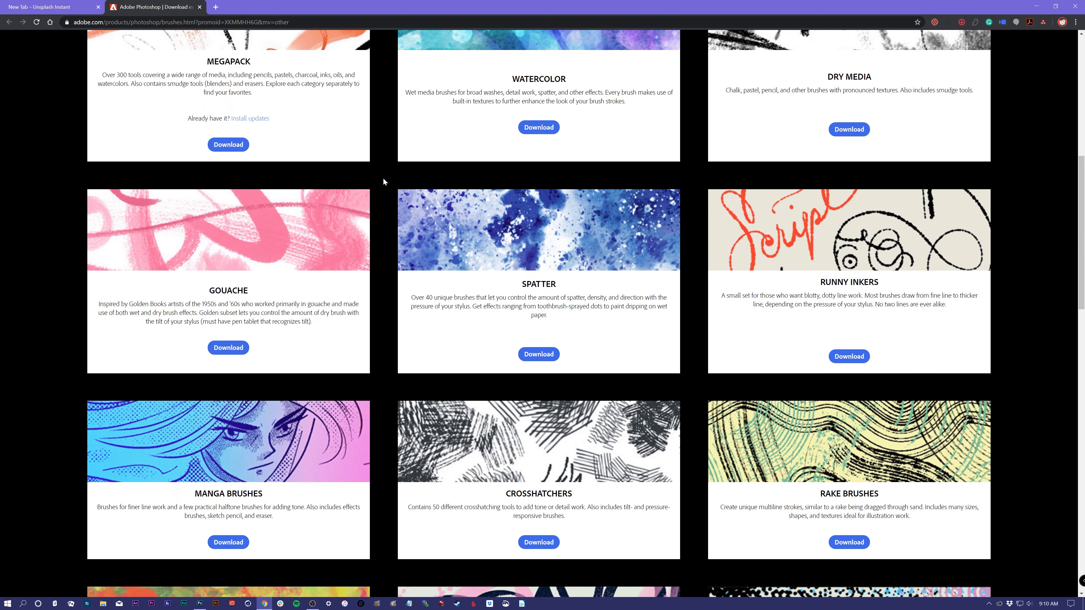
{"action": "scroll", "coordinate": [683, 364], "scroll_direction": "down", "scroll_amount": 10}
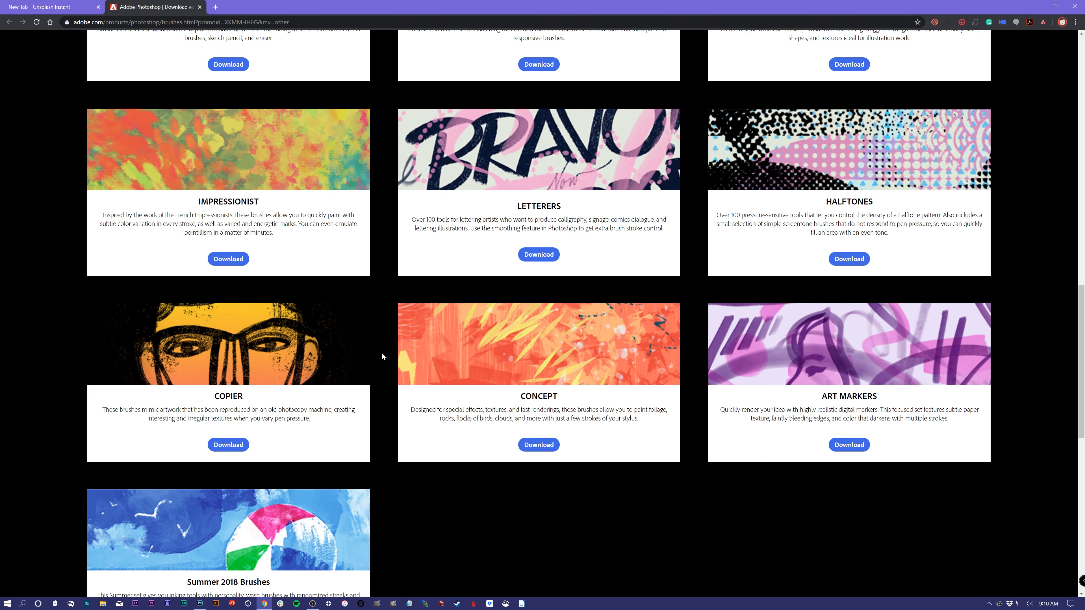
{"action": "scroll", "coordinate": [385, 354], "scroll_direction": "down", "scroll_amount": 13}
{"action": "key", "text": "Home"}
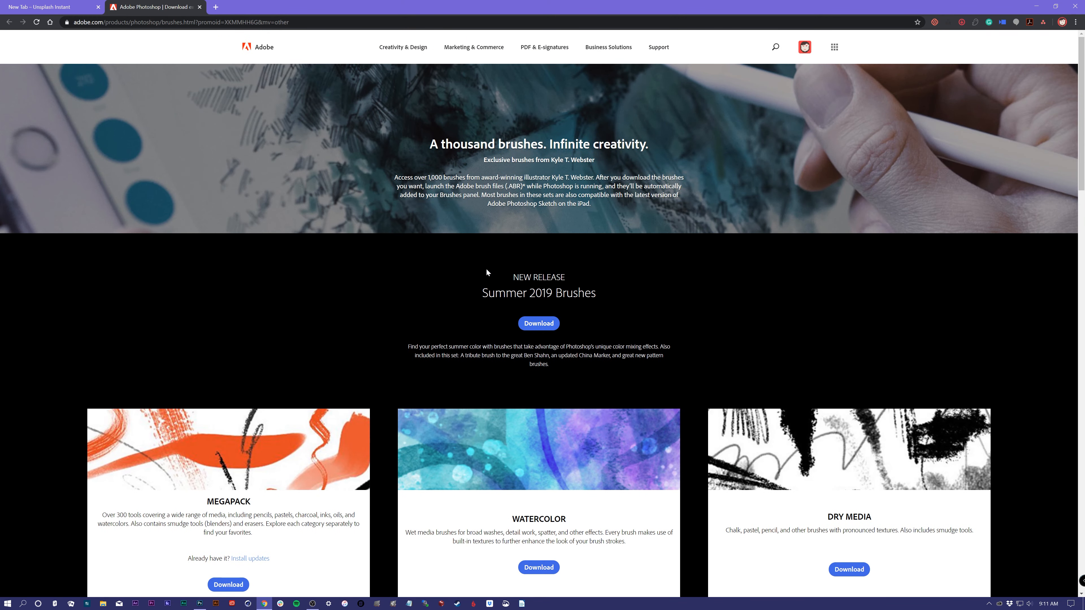
{"action": "key", "text": "alt+Tab"}
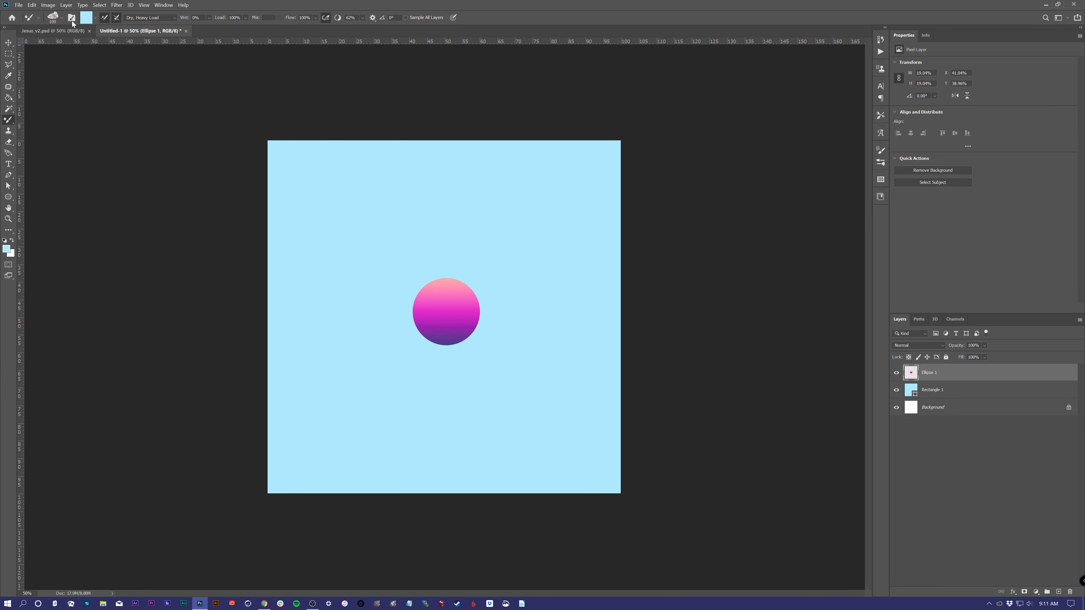
Choose the mixer brush Kyle's Paintbox - Bristle Boss from the Paintbox folder of the megapack set.
{"action": "left_click", "coordinate": [52, 18]}
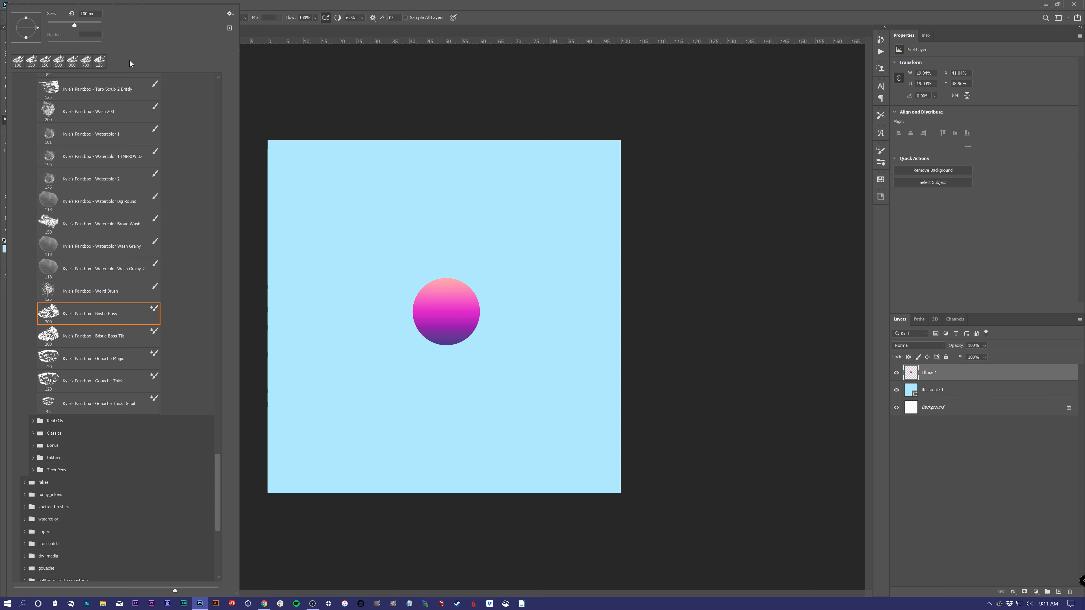
{"action": "mouse_move", "coordinate": [217, 495]}
{"action": "left_mouse_down"}
{"action": "mouse_move", "coordinate": [242, 114]}
{"action": "mouse_move", "coordinate": [239, 128]}
{"action": "left_mouse_up"}
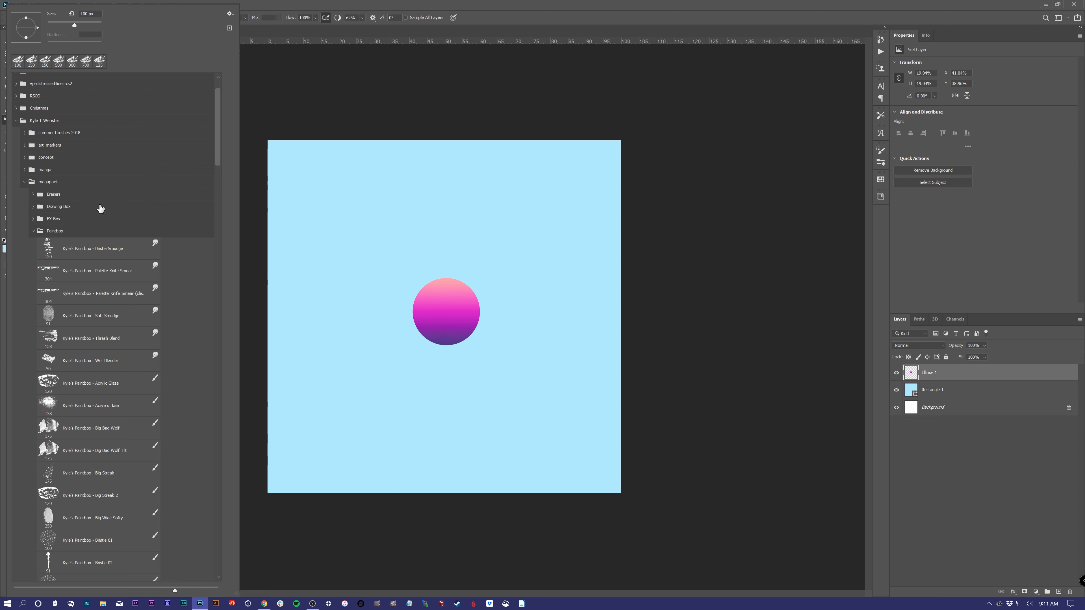
{"action": "left_click", "coordinate": [47, 182]}
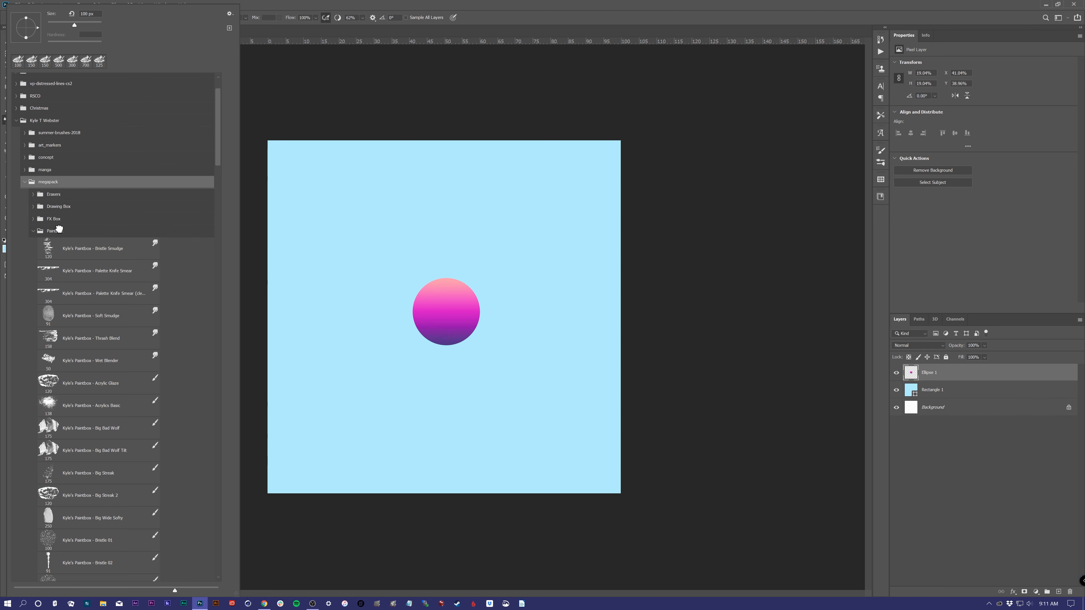
{"action": "left_click", "coordinate": [56, 230]}
{"action": "scroll", "coordinate": [220, 164], "scroll_direction": "down", "scroll_amount": 5}
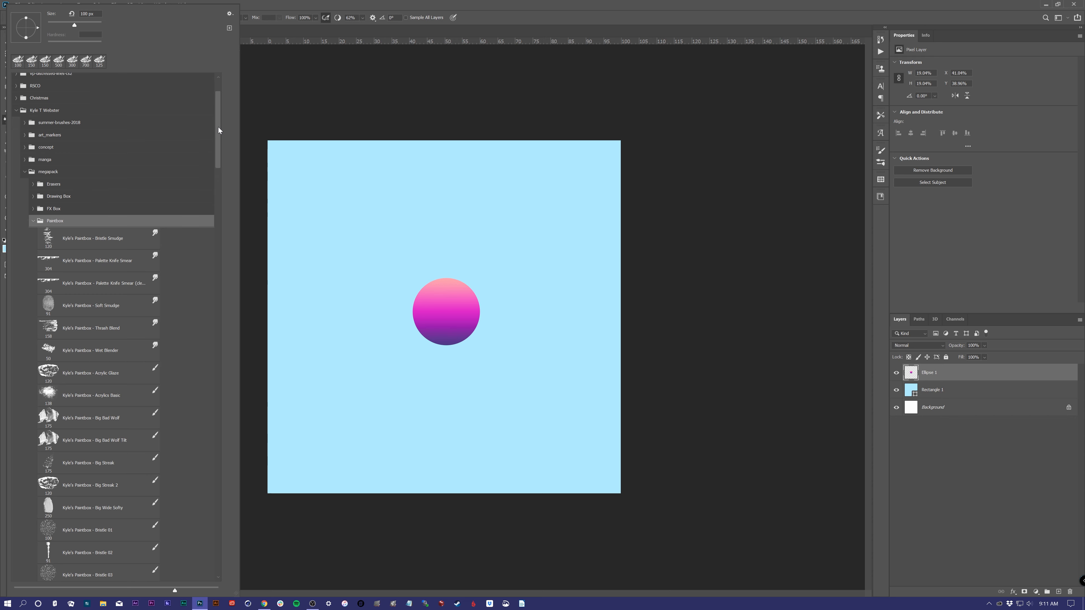
{"action": "mouse_move", "coordinate": [220, 163]}
{"action": "left_mouse_down"}
{"action": "mouse_move", "coordinate": [219, 115]}
{"action": "mouse_move", "coordinate": [218, 501]}
{"action": "left_mouse_up"}
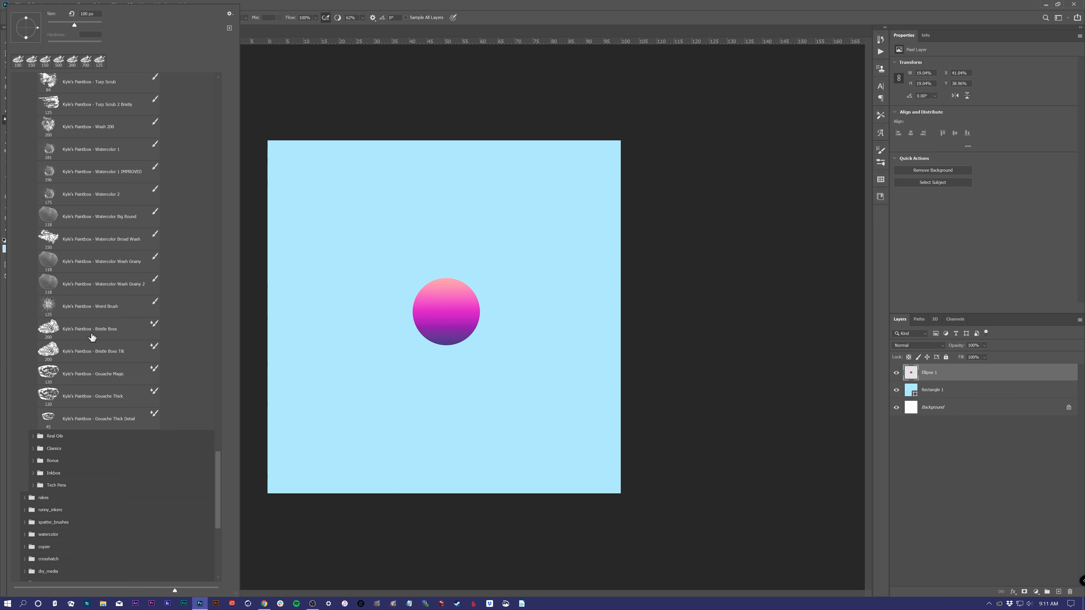
{"action": "left_click", "coordinate": [94, 328]}
{"action": "left_click", "coordinate": [306, 13]}
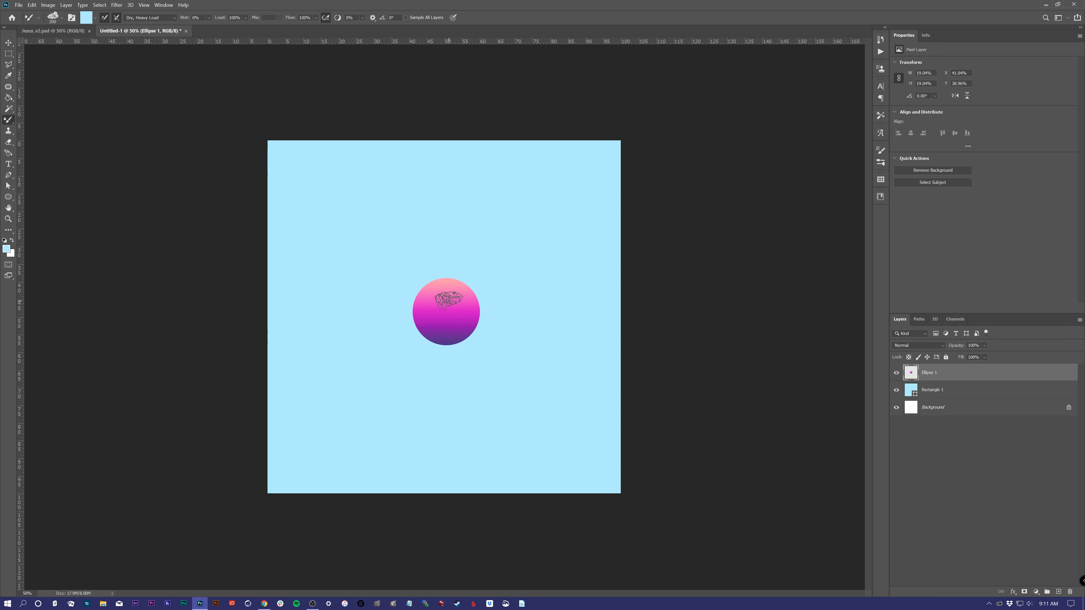
Enlarge the brush to 600 px and sample the whole gradient circle as the Mixer Brush's paint.
{"action": "key", "text": "bracketright"}
{"action": "key", "text": "bracketright"}
{"action": "key", "text": "bracketright"}
{"action": "key", "text": "bracketright"}
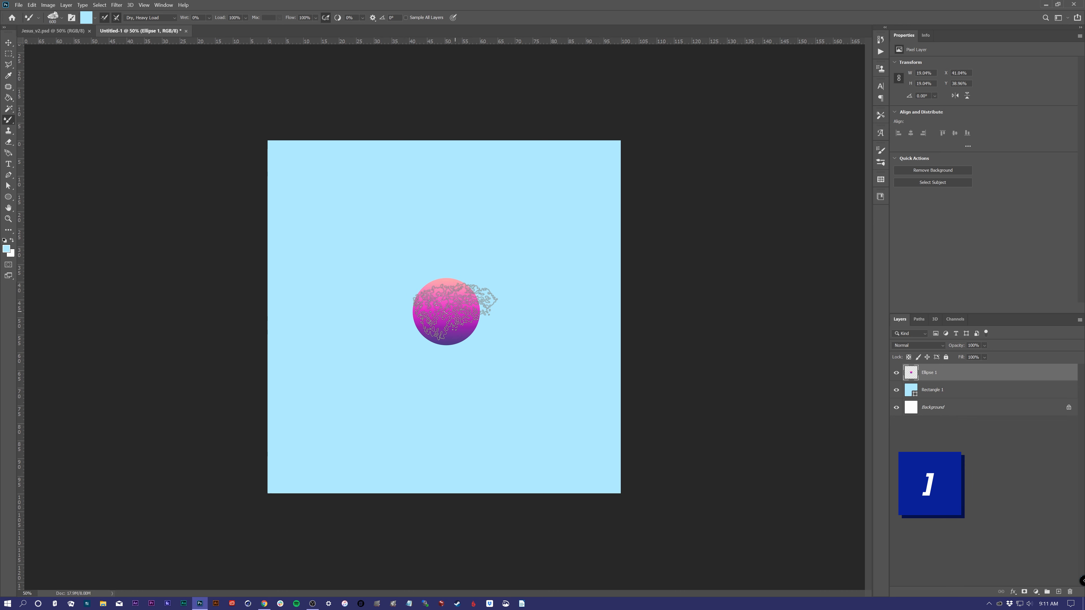
{"action": "left_click", "coordinate": [447, 313], "text": "alt"}
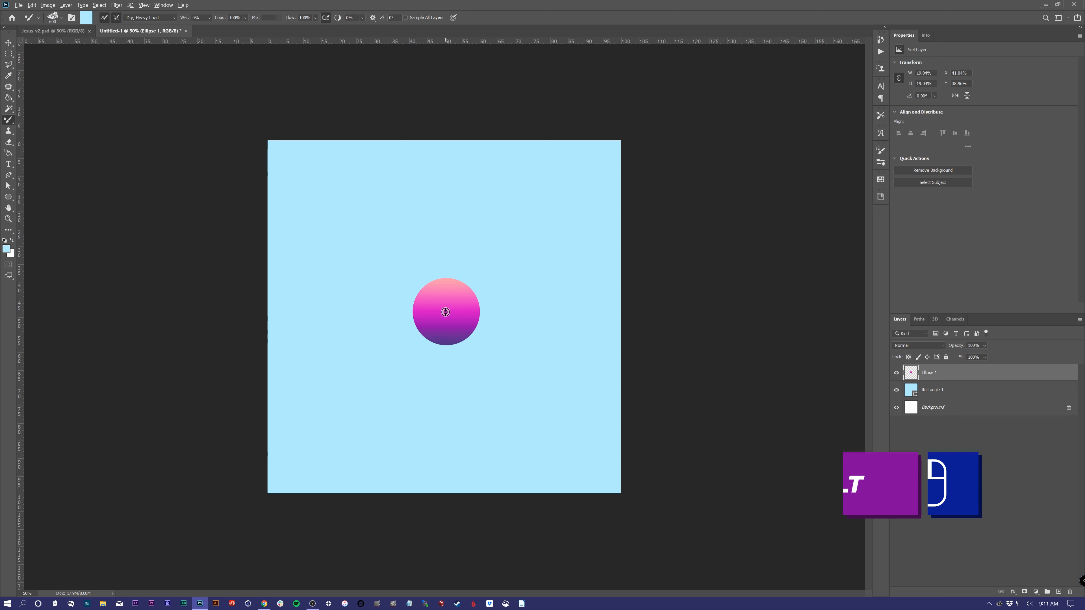
{"action": "left_click", "coordinate": [447, 311], "text": "alt"}
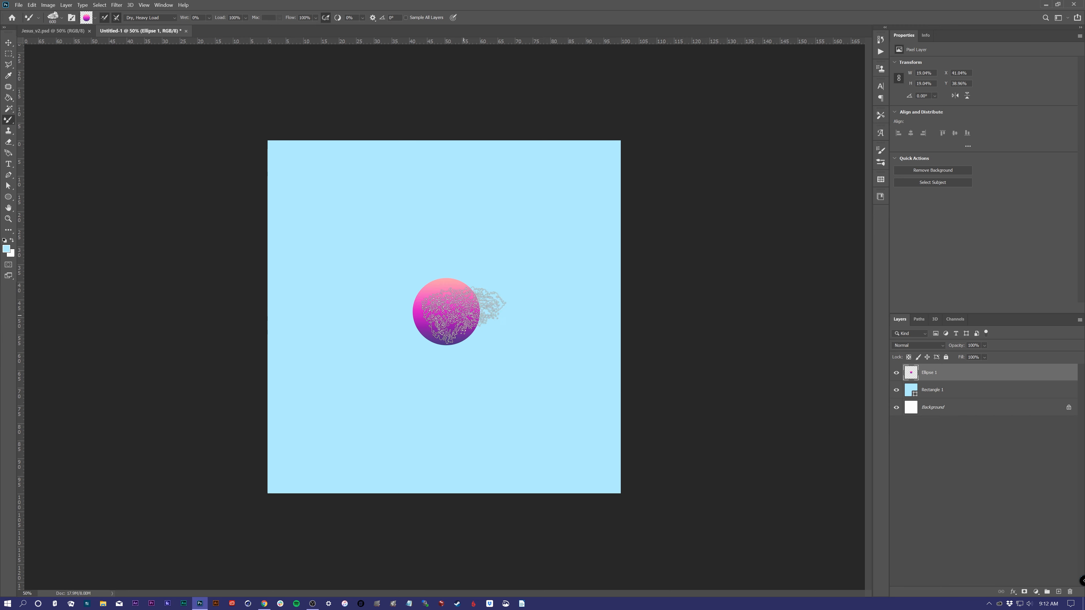
Reduce the size of the loaded Mixer Brush well below the circle's diameter.
{"action": "key", "text": "bracketleft"}
{"action": "key", "text": "bracketleft"}
{"action": "key", "text": "bracketleft"}
{"action": "key", "text": "bracketleft"}
{"action": "key", "text": "bracketleft"}
{"action": "key", "text": "bracketleft"}
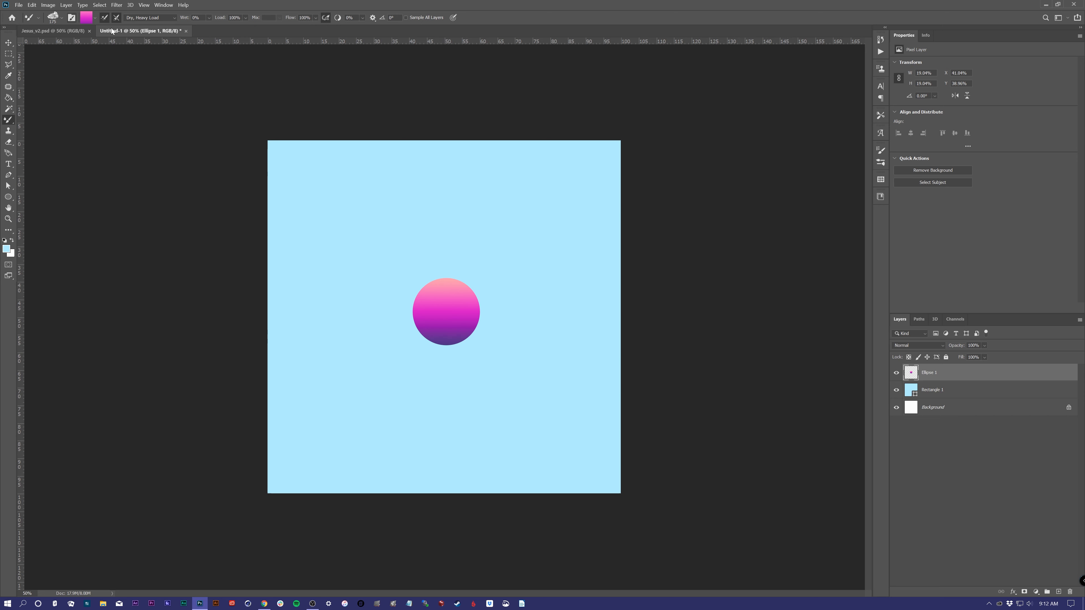
Paint a trial looping stroke beside the gradient circle and undo it.
{"action": "mouse_move", "coordinate": [340, 239]}
{"action": "left_mouse_down"}
{"action": "mouse_move", "coordinate": [385, 214]}
{"action": "mouse_move", "coordinate": [352, 203]}
{"action": "mouse_move", "coordinate": [380, 292]}
{"action": "mouse_move", "coordinate": [308, 281]}
{"action": "mouse_move", "coordinate": [379, 261]}
{"action": "left_mouse_up"}
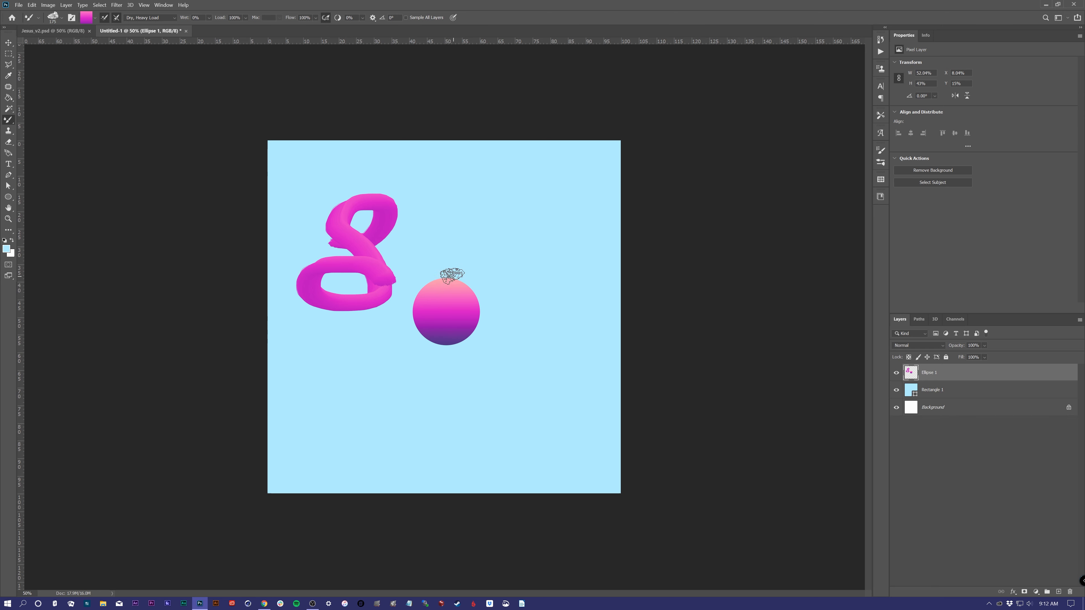
{"action": "key", "text": "ctrl+z"}
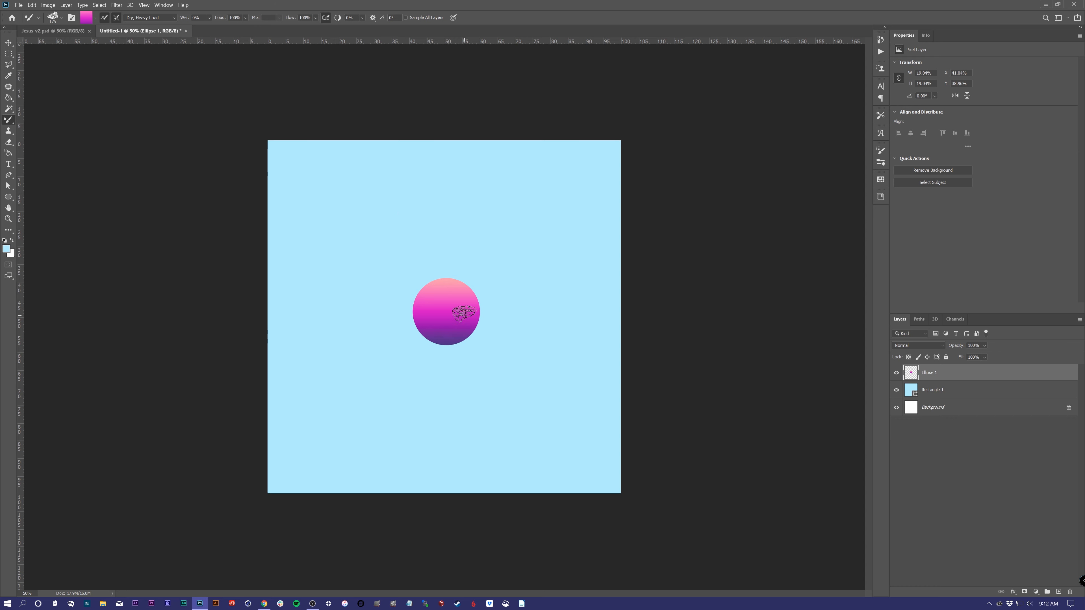
Enlarge the Mixer Brush to 600 px and resample the whole gradient circle as its paint.
{"action": "key", "text": "bracketright"}
{"action": "key", "text": "bracketright"}
{"action": "key", "text": "bracketright"}
{"action": "key", "text": "bracketright"}
{"action": "key", "text": "bracketright"}
{"action": "key", "text": "bracketright"}
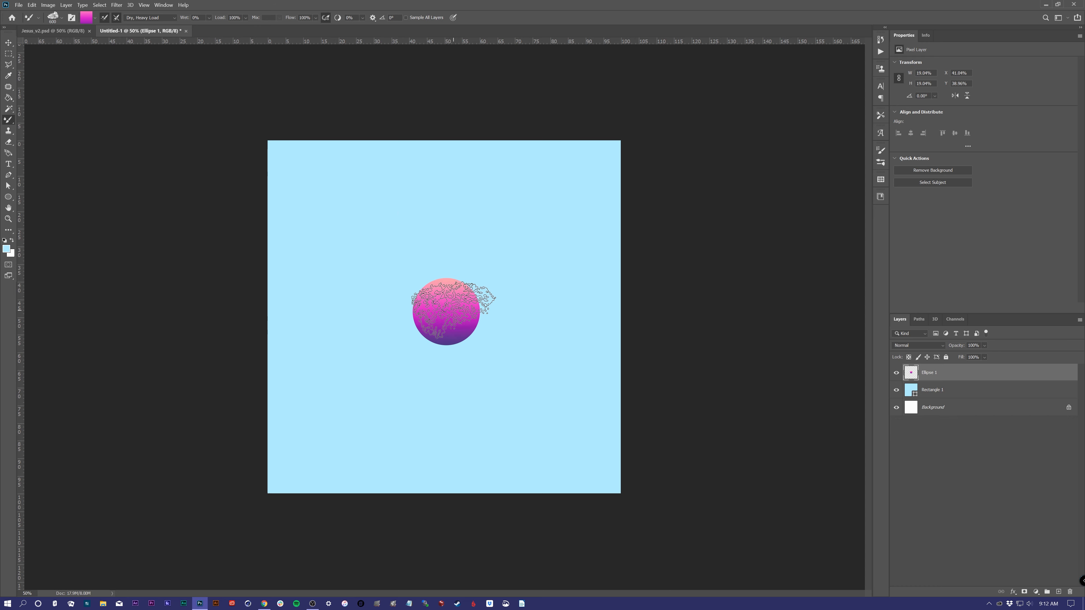
{"action": "left_click", "coordinate": [446, 315], "text": "alt"}
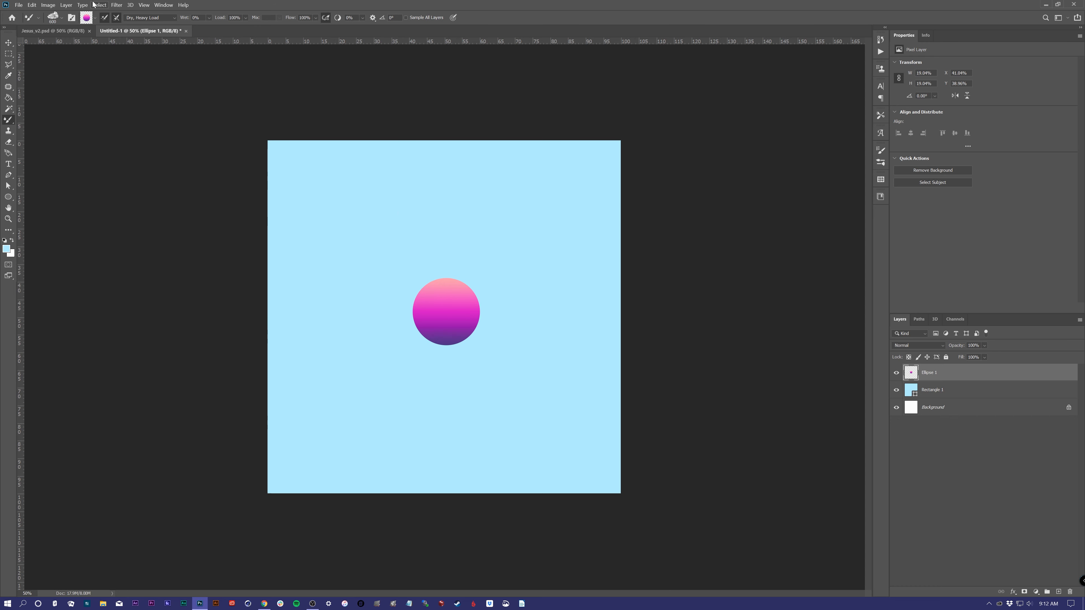
Reduce the brush to 150 px, paint a looping test stroke beside the gradient circle, and undo it.
{"action": "key", "text": "bracketleft"}
{"action": "key", "text": "bracketleft"}
{"action": "key", "text": "bracketleft"}
{"action": "key", "text": "bracketleft"}
{"action": "key", "text": "bracketleft"}
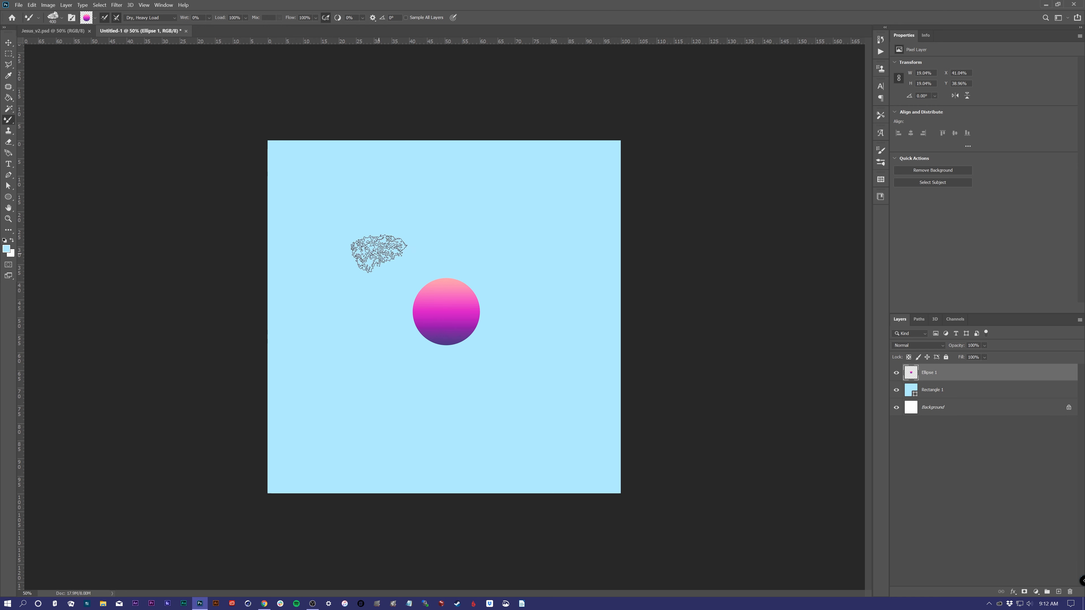
{"action": "key", "text": "bracketleft"}
{"action": "key", "text": "bracketleft"}
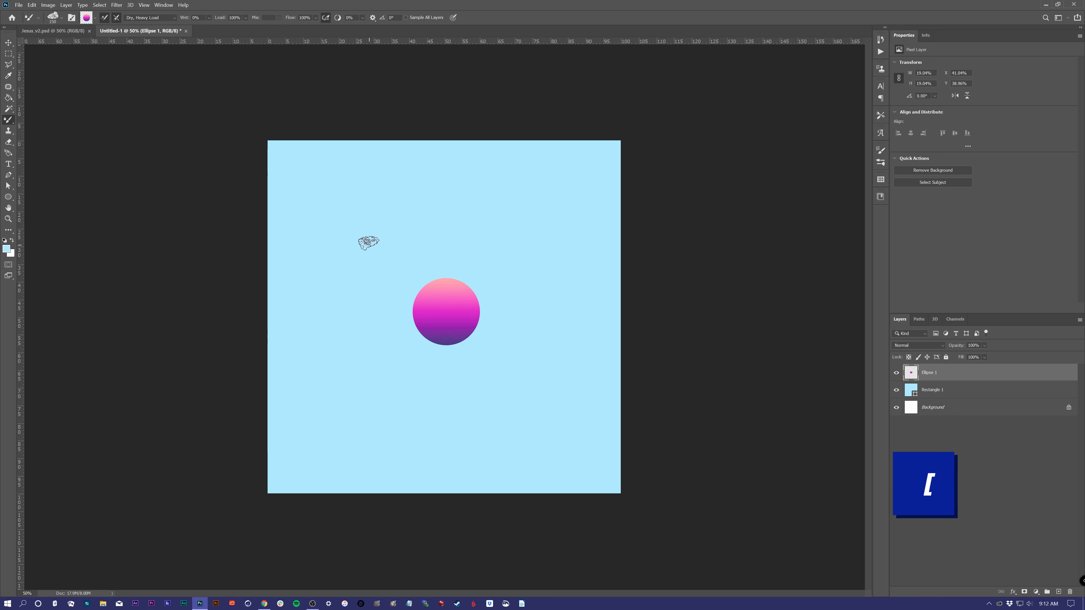
{"action": "mouse_move", "coordinate": [361, 236]}
{"action": "left_mouse_down"}
{"action": "mouse_move", "coordinate": [406, 224]}
{"action": "mouse_move", "coordinate": [392, 205]}
{"action": "mouse_move", "coordinate": [378, 222]}
{"action": "mouse_move", "coordinate": [405, 257]}
{"action": "mouse_move", "coordinate": [375, 283]}
{"action": "mouse_move", "coordinate": [389, 259]}
{"action": "left_mouse_up"}
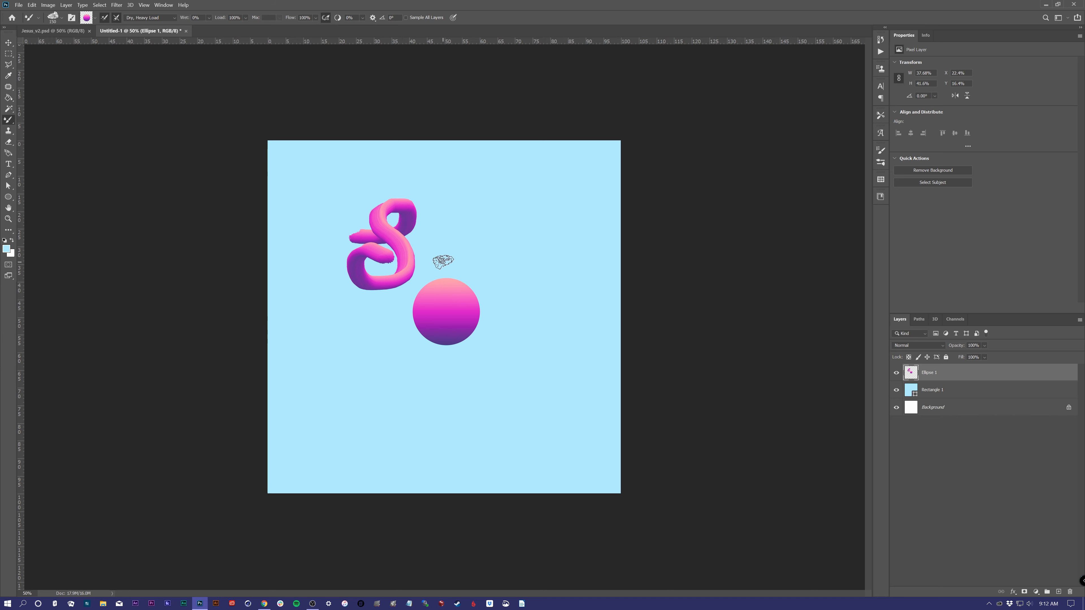
{"action": "key", "text": "ctrl+z"}
Enlarge the Mixer Brush to 700 px over the gradient circle so it covers the full diameter for sampling.
{"action": "key", "text": "bracketright"}
{"action": "key", "text": "bracketright"}
{"action": "key", "text": "bracketright"}
{"action": "key", "text": "bracketright"}
{"action": "key", "text": "bracketright"}
{"action": "key", "text": "bracketright"}
{"action": "key", "text": "bracketright"}
{"action": "key", "text": "bracketright"}
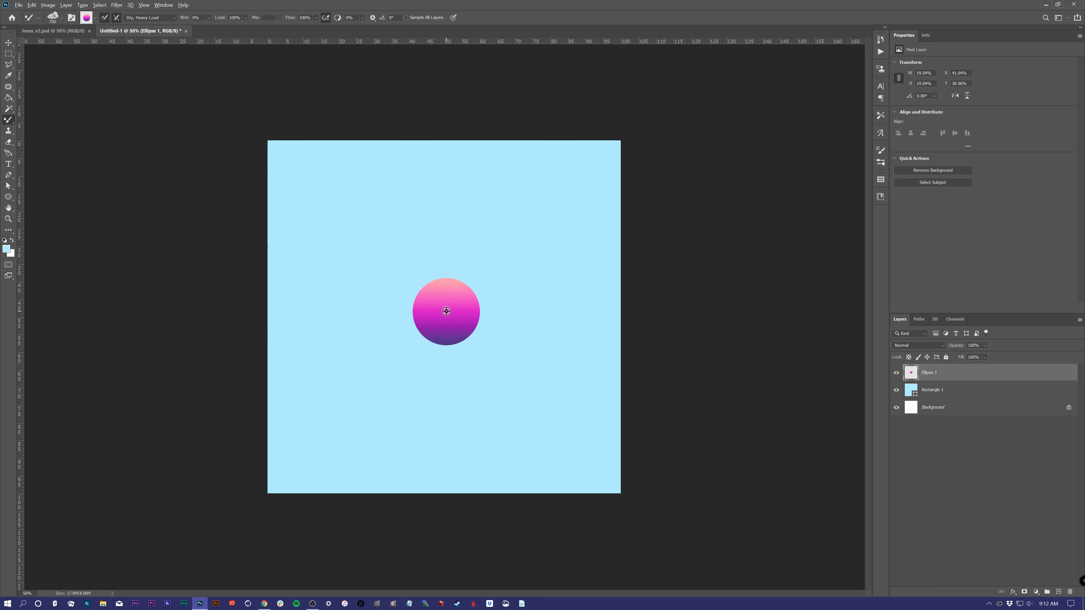
{"action": "scroll", "coordinate": [445, 311], "scroll_direction": "down", "scroll_amount": 1}
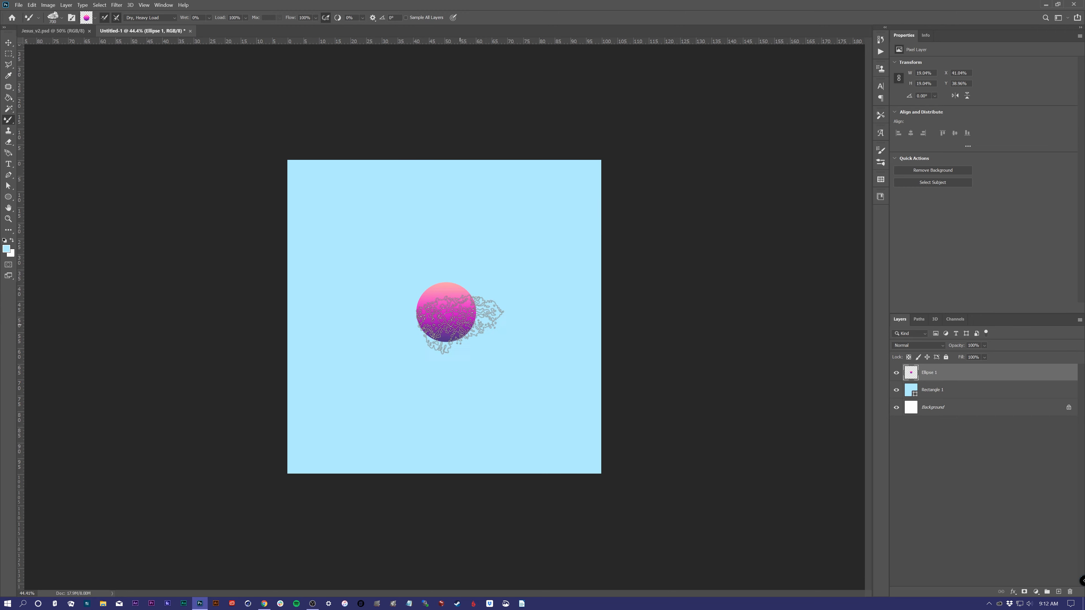
Reduce the brush to 100 px, using a trial stroke on the circle's layer to test it and undoing that stroke.
{"action": "key", "text": "bracketleft"}
{"action": "key", "text": "bracketleft"}
{"action": "key", "text": "bracketleft"}
{"action": "key", "text": "bracketleft"}
{"action": "key", "text": "bracketleft"}
{"action": "key", "text": "bracketleft"}
{"action": "key", "text": "bracketleft"}
{"action": "key", "text": "bracketleft"}
{"action": "key", "text": "bracketleft"}
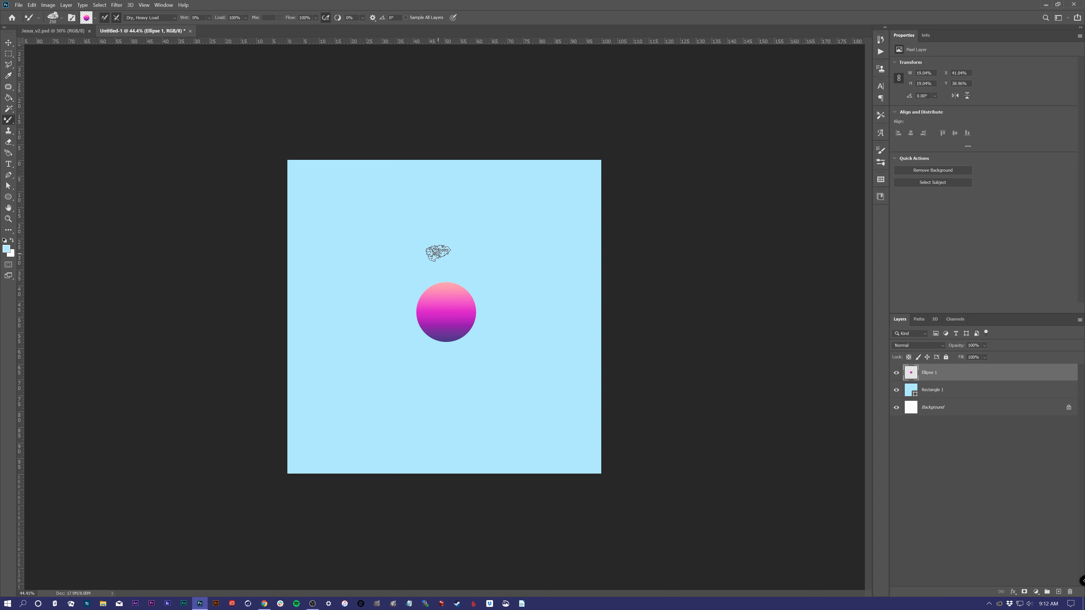
{"action": "key", "text": "bracketleft"}
{"action": "mouse_move", "coordinate": [377, 238]}
{"action": "left_mouse_down"}
{"action": "mouse_move", "coordinate": [390, 228]}
{"action": "mouse_move", "coordinate": [389, 258]}
{"action": "mouse_move", "coordinate": [399, 254]}
{"action": "left_mouse_up"}
{"action": "key", "text": "ctrl+z"}
Hide the gradient circle's layer and add a new empty layer above it.
{"action": "left_click", "coordinate": [896, 374]}
{"action": "left_click", "coordinate": [1059, 591]}
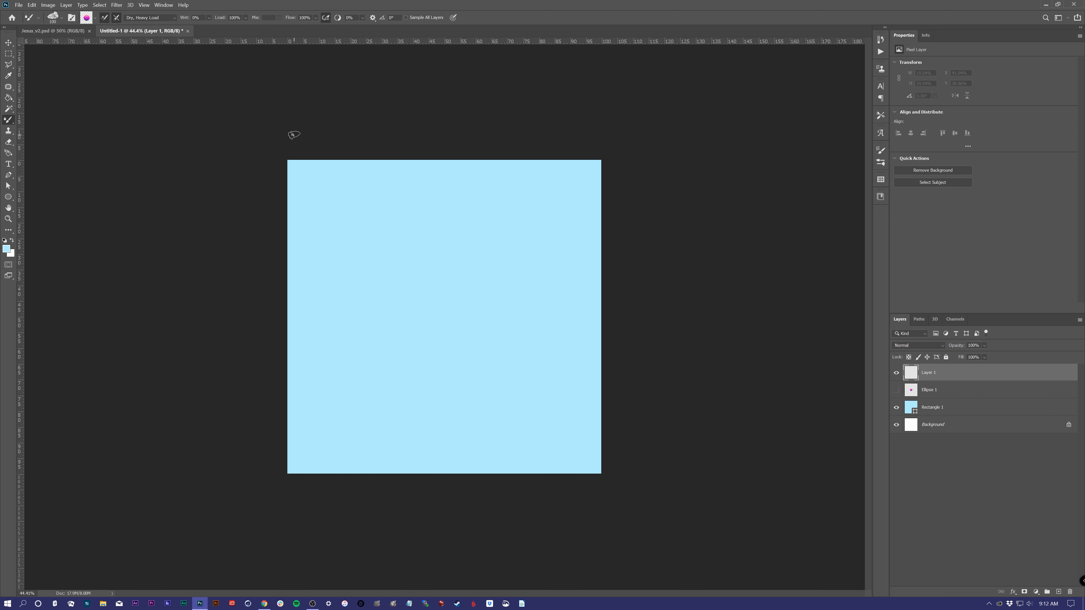
Set the Mixer Brush size to 125 px and its stroke smoothing to 45%.
{"action": "key", "text": "bracketright"}
{"action": "left_click_drag", "start_coordinate": [339, 20], "coordinate": [350, 20]}
{"action": "mouse_move", "coordinate": [338, 19]}
{"action": "left_mouse_down"}
{"action": "mouse_move", "coordinate": [380, 21]}
{"action": "mouse_move", "coordinate": [327, 22]}
{"action": "left_mouse_up"}
Examine the finished script lettering in Jesus_v2.psd and return to the untitled document.
{"action": "left_click", "coordinate": [53, 31]}
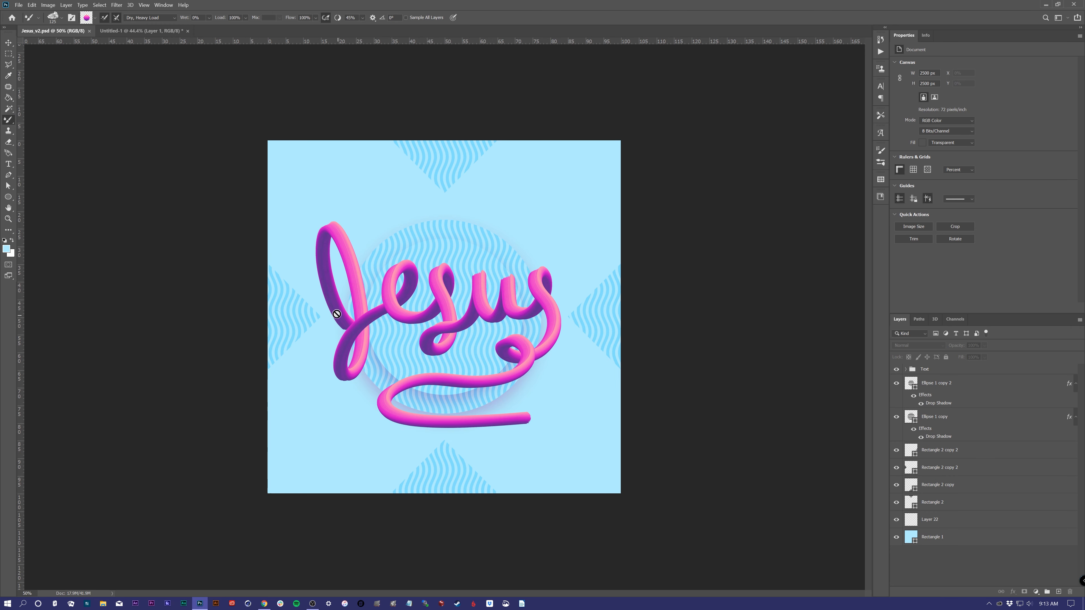
{"action": "left_click", "coordinate": [162, 33]}
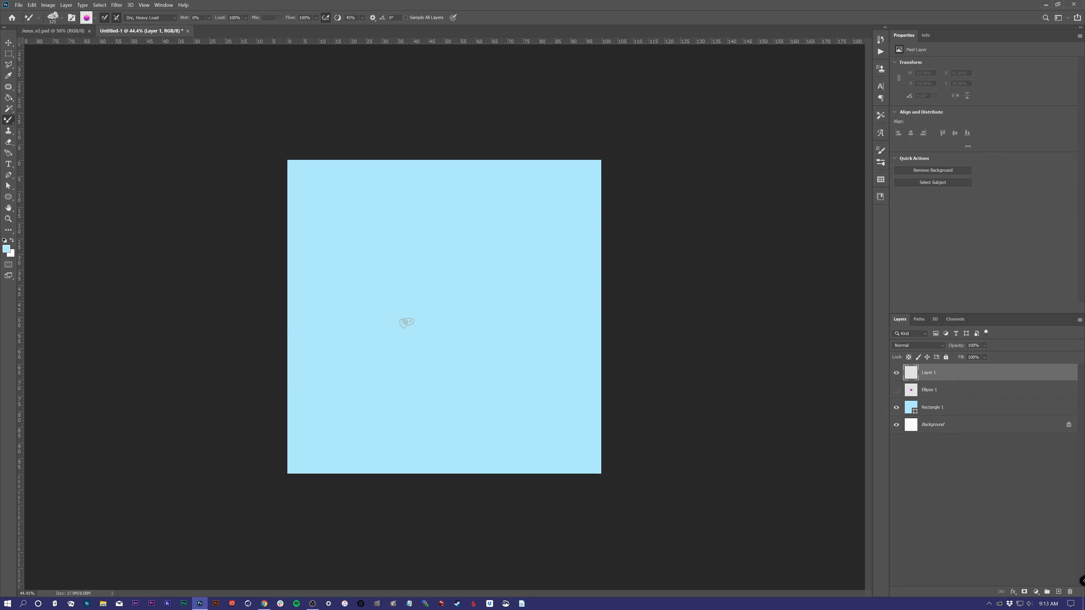
Paint a tall looping letter J, about 18% of the canvas wide and 46% high, and move it closer to the canvas's left edge.
{"action": "mouse_move", "coordinate": [379, 334]}
{"action": "left_mouse_down"}
{"action": "mouse_move", "coordinate": [349, 250]}
{"action": "mouse_move", "coordinate": [360, 236]}
{"action": "mouse_move", "coordinate": [387, 309]}
{"action": "mouse_move", "coordinate": [377, 384]}
{"action": "mouse_move", "coordinate": [374, 340]}
{"action": "mouse_move", "coordinate": [404, 317]}
{"action": "left_mouse_up"}
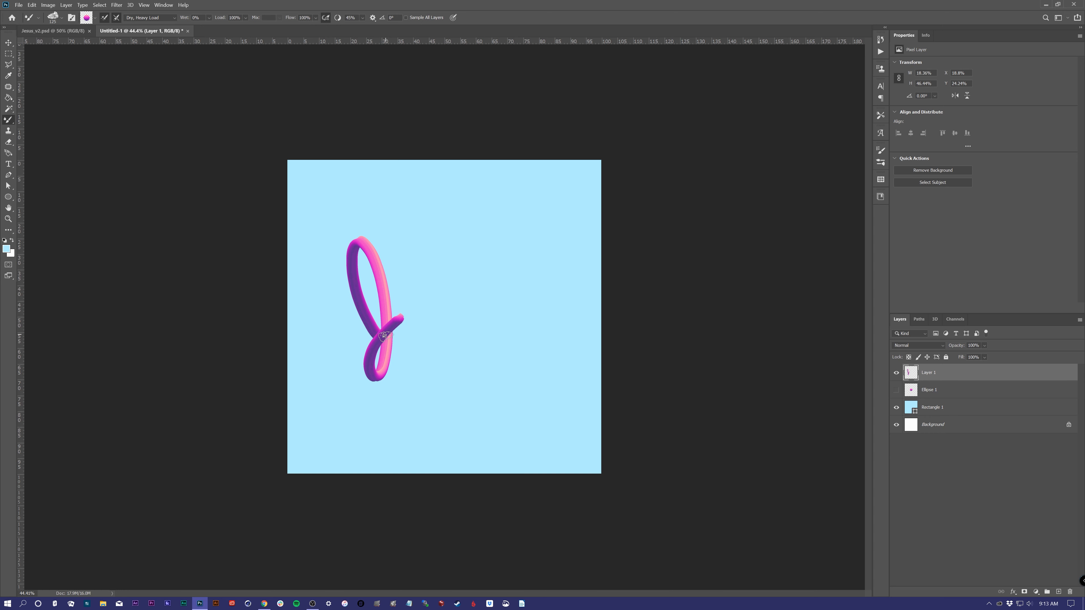
{"action": "key", "text": "v"}
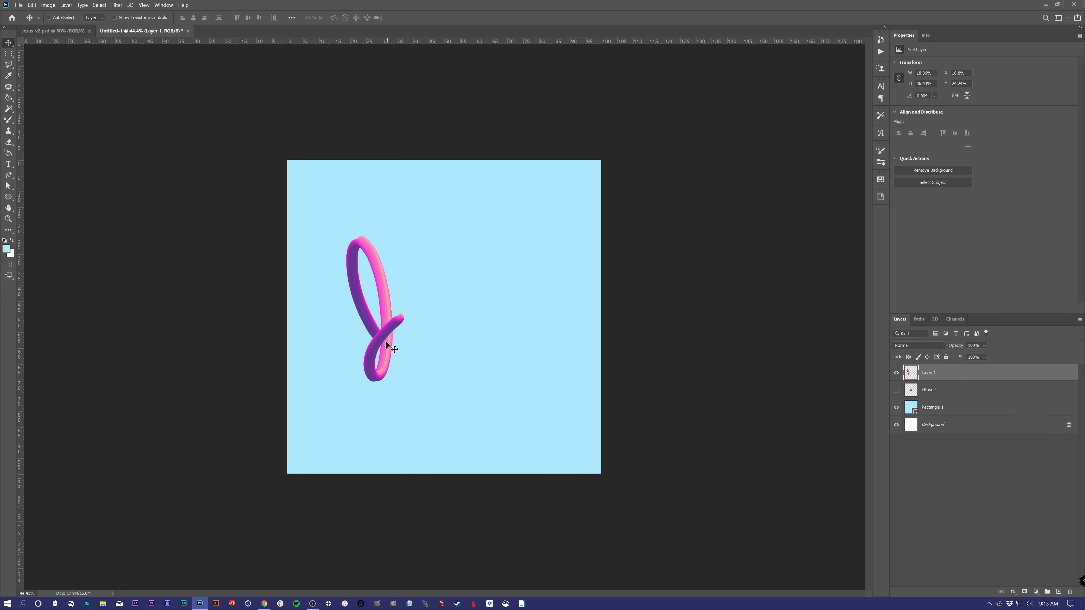
{"action": "left_click_drag", "start_coordinate": [386, 340], "coordinate": [356, 340]}
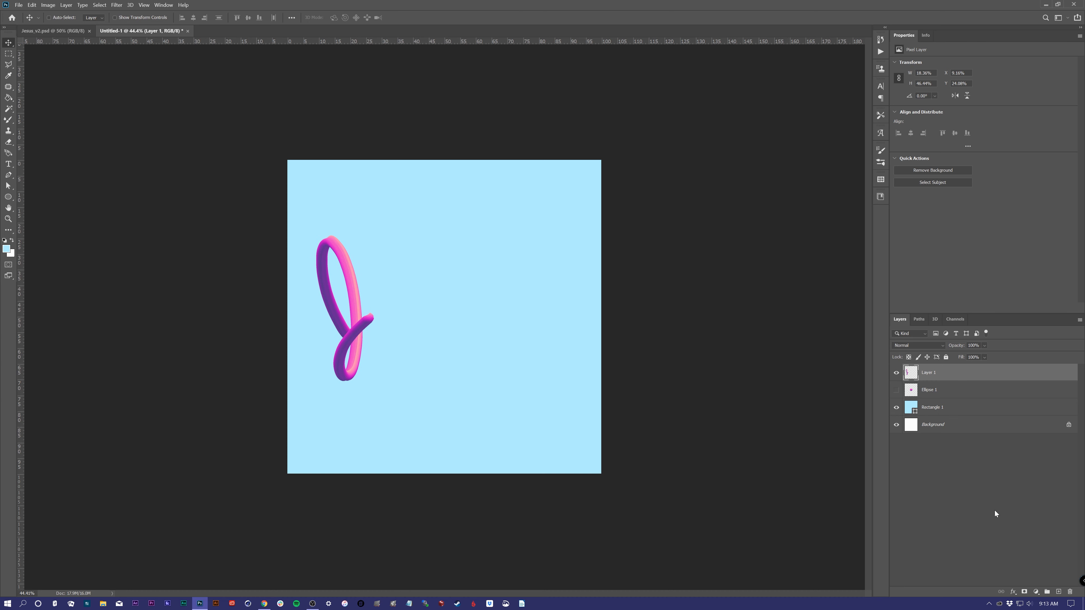
On a new layer, paint the letters "esus" with a curling tail underneath, and nudge them to line up with the J's end.
{"action": "left_click", "coordinate": [1058, 592]}
{"action": "key", "text": "b"}
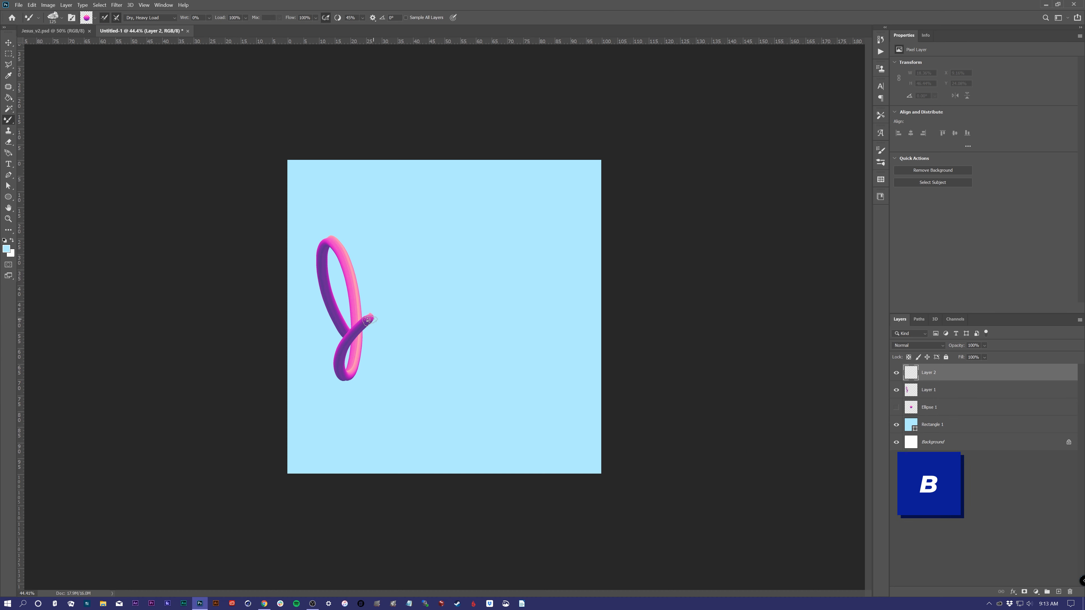
{"action": "left_click_drag", "start_coordinate": [366, 322], "coordinate": [378, 315]}
{"action": "key", "text": "ctrl+z"}
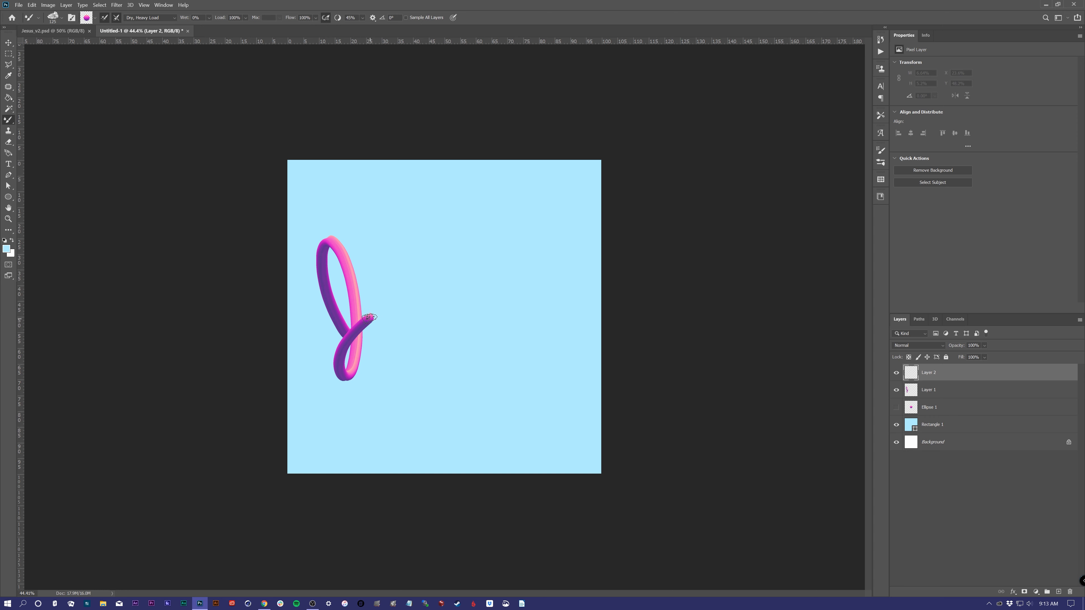
{"action": "mouse_move", "coordinate": [365, 321]}
{"action": "left_mouse_down"}
{"action": "mouse_move", "coordinate": [397, 290]}
{"action": "mouse_move", "coordinate": [378, 299]}
{"action": "mouse_move", "coordinate": [398, 325]}
{"action": "mouse_move", "coordinate": [418, 312]}
{"action": "mouse_move", "coordinate": [423, 289]}
{"action": "mouse_move", "coordinate": [408, 284]}
{"action": "mouse_move", "coordinate": [432, 324]}
{"action": "mouse_move", "coordinate": [425, 351]}
{"action": "mouse_move", "coordinate": [400, 354]}
{"action": "mouse_move", "coordinate": [399, 338]}
{"action": "mouse_move", "coordinate": [447, 314]}
{"action": "mouse_move", "coordinate": [450, 279]}
{"action": "mouse_move", "coordinate": [453, 323]}
{"action": "mouse_move", "coordinate": [465, 321]}
{"action": "mouse_move", "coordinate": [471, 279]}
{"action": "mouse_move", "coordinate": [471, 314]}
{"action": "mouse_move", "coordinate": [484, 321]}
{"action": "mouse_move", "coordinate": [501, 301]}
{"action": "mouse_move", "coordinate": [499, 278]}
{"action": "mouse_move", "coordinate": [486, 291]}
{"action": "mouse_move", "coordinate": [503, 342]}
{"action": "mouse_move", "coordinate": [477, 353]}
{"action": "mouse_move", "coordinate": [484, 333]}
{"action": "mouse_move", "coordinate": [510, 345]}
{"action": "mouse_move", "coordinate": [493, 388]}
{"action": "mouse_move", "coordinate": [393, 386]}
{"action": "mouse_move", "coordinate": [390, 425]}
{"action": "mouse_move", "coordinate": [462, 439]}
{"action": "mouse_move", "coordinate": [560, 425]}
{"action": "left_mouse_up"}
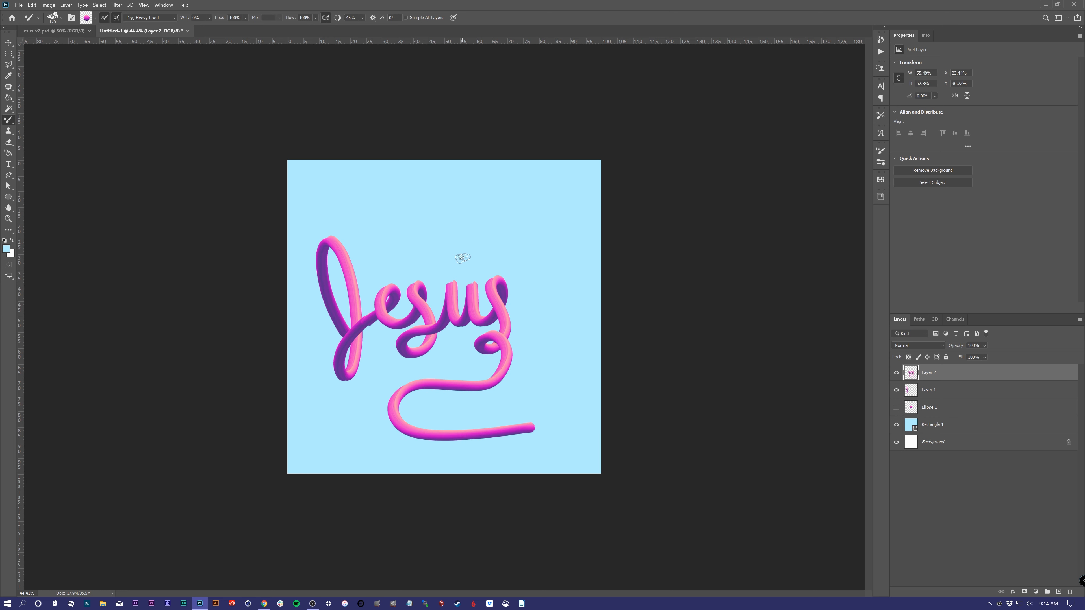
{"action": "key", "text": "v"}
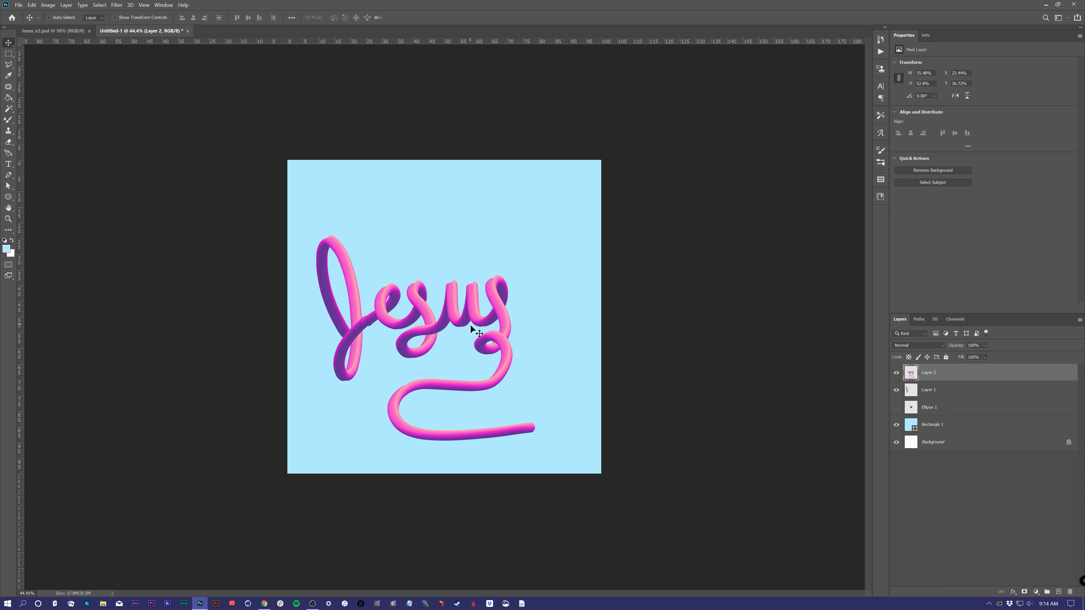
{"action": "left_click_drag", "start_coordinate": [452, 327], "coordinate": [450, 327]}
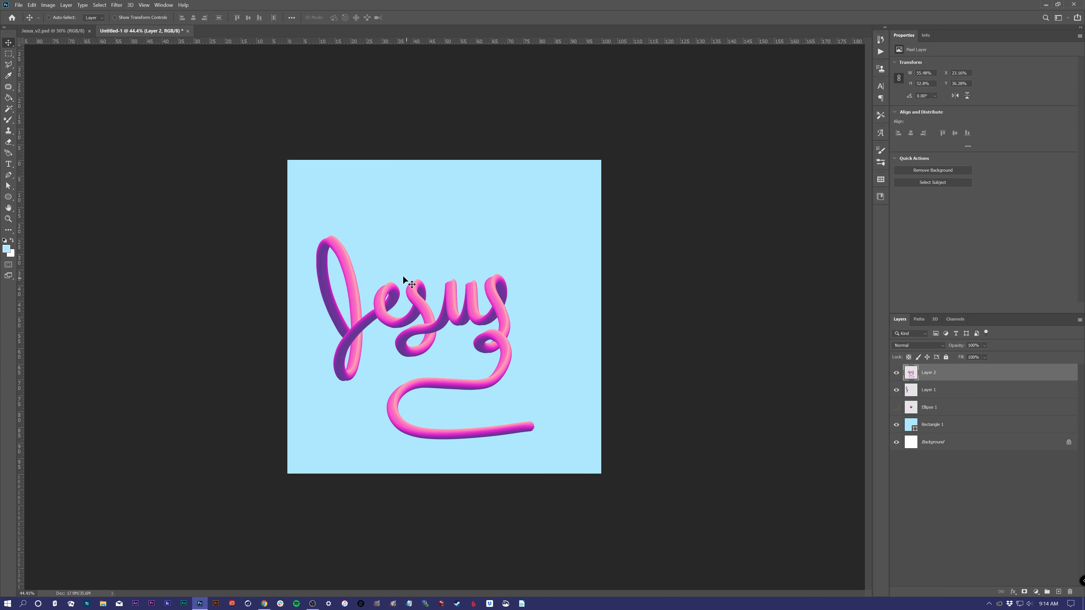
Group the two lettering layers and move the group toward the centre of the canvas.
{"action": "left_click", "coordinate": [959, 393], "text": "shift"}
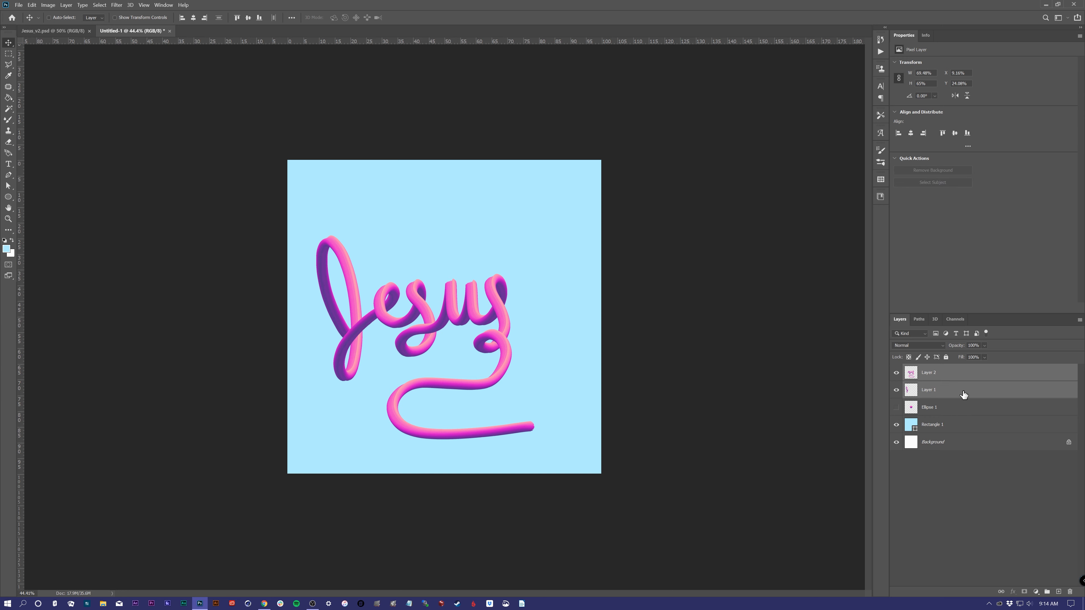
{"action": "key", "text": "ctrl+g"}
{"action": "left_click_drag", "start_coordinate": [461, 325], "coordinate": [493, 318]}
{"action": "key", "text": "ctrl+plus"}
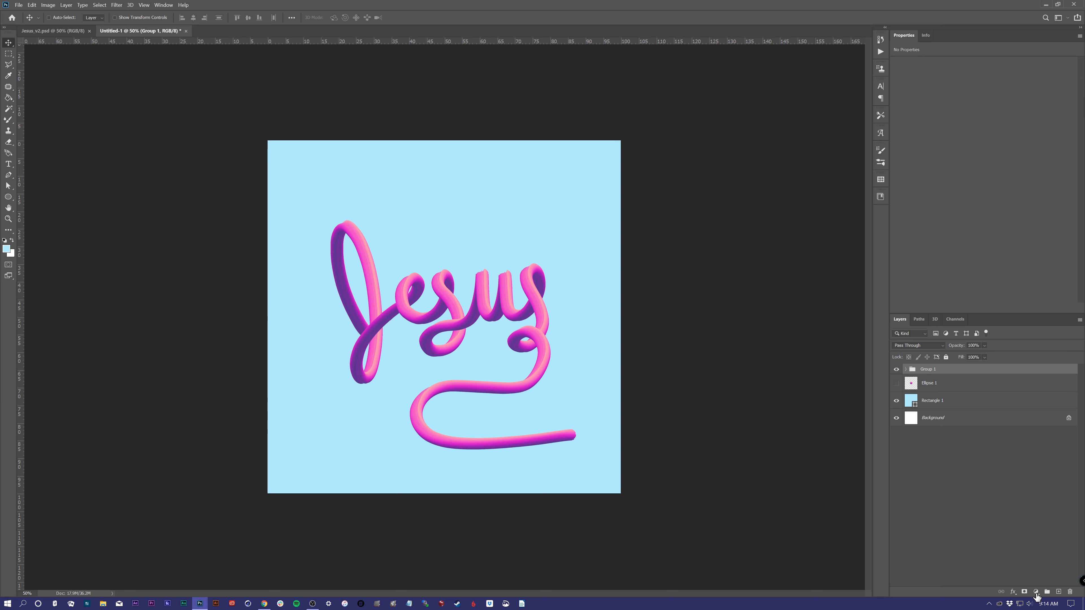
Add a new layer above the group and choose the Hard Round brush from the General Brushes for the Mixer Brush.
{"action": "left_click", "coordinate": [1058, 592]}
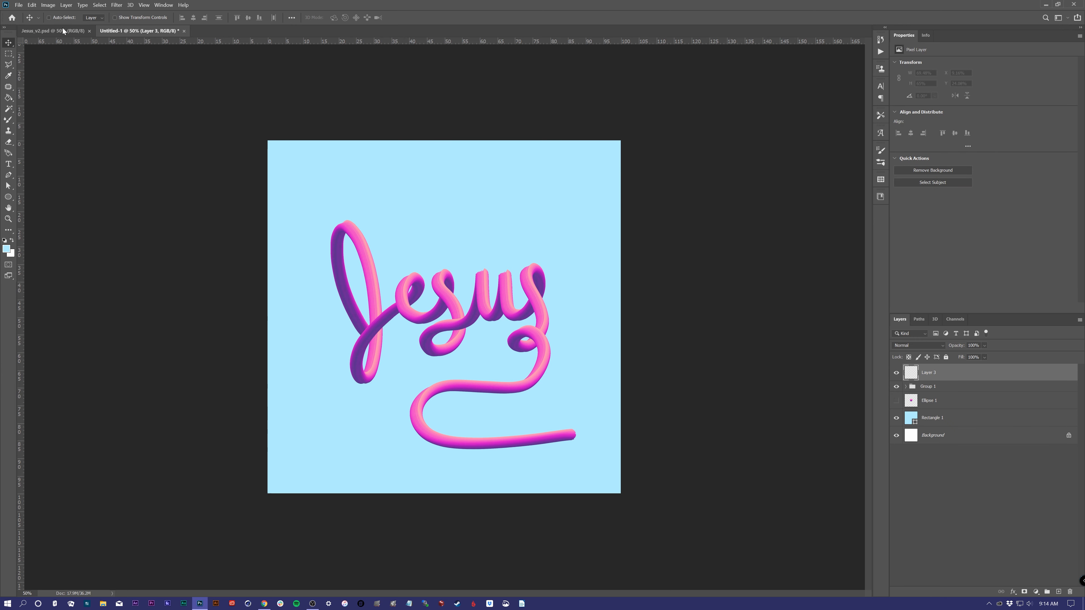
{"action": "key", "text": "b"}
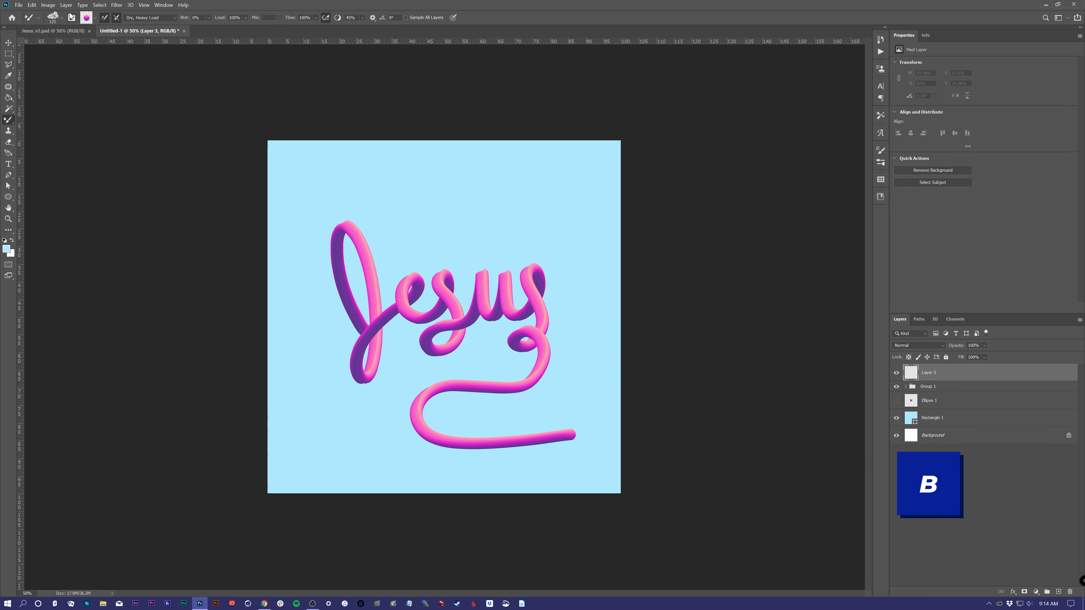
{"action": "left_click", "coordinate": [60, 17]}
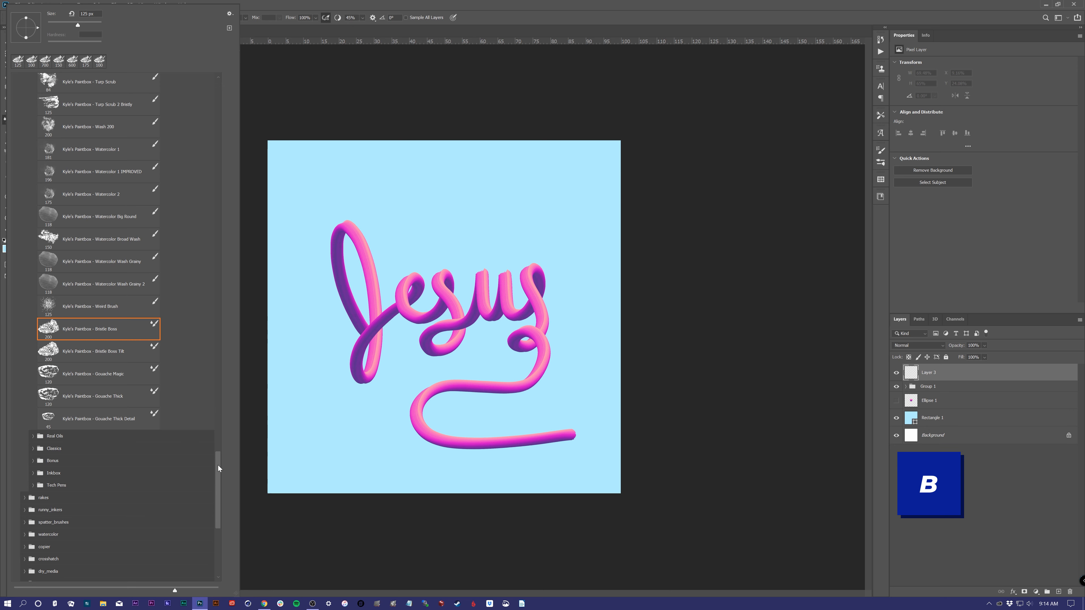
{"action": "mouse_move", "coordinate": [219, 469]}
{"action": "left_mouse_down"}
{"action": "mouse_move", "coordinate": [216, 188]}
{"action": "mouse_move", "coordinate": [187, 71]}
{"action": "left_mouse_up"}
{"action": "left_click", "coordinate": [17, 79]}
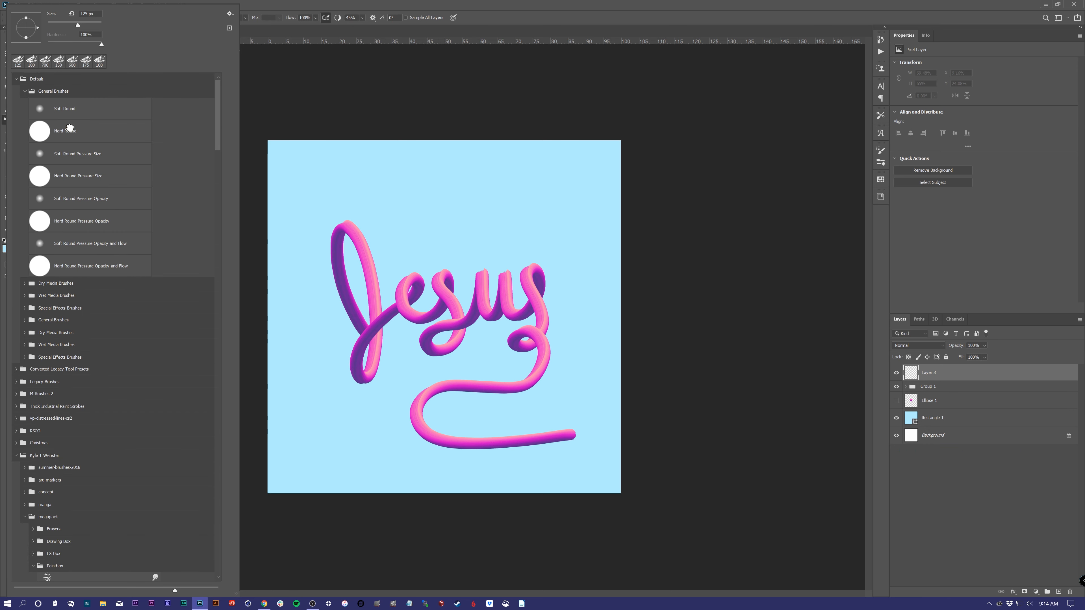
{"action": "left_click", "coordinate": [68, 132]}
{"action": "left_click", "coordinate": [428, 11]}
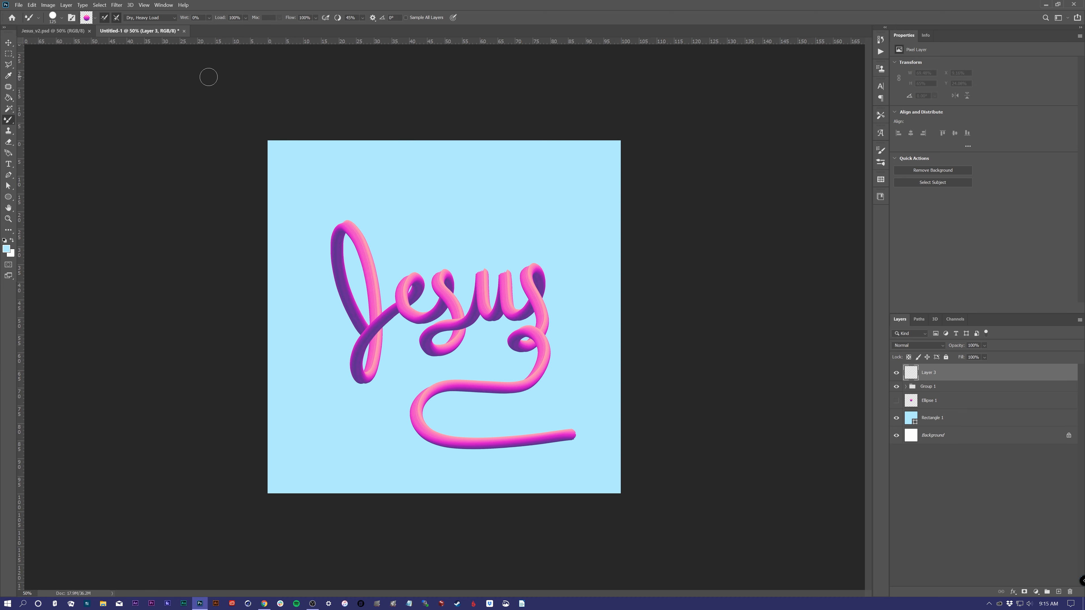
Paint trial looping strokes above the lettering with the Hard Round brush, undo them, and delete the trial layer.
{"action": "mouse_move", "coordinate": [415, 211]}
{"action": "left_mouse_down"}
{"action": "mouse_move", "coordinate": [450, 199]}
{"action": "mouse_move", "coordinate": [448, 167]}
{"action": "mouse_move", "coordinate": [430, 189]}
{"action": "mouse_move", "coordinate": [457, 215]}
{"action": "mouse_move", "coordinate": [464, 247]}
{"action": "mouse_move", "coordinate": [416, 254]}
{"action": "mouse_move", "coordinate": [420, 227]}
{"action": "mouse_move", "coordinate": [493, 226]}
{"action": "mouse_move", "coordinate": [500, 179]}
{"action": "mouse_move", "coordinate": [466, 178]}
{"action": "mouse_move", "coordinate": [476, 230]}
{"action": "mouse_move", "coordinate": [524, 244]}
{"action": "mouse_move", "coordinate": [560, 196]}
{"action": "mouse_move", "coordinate": [529, 175]}
{"action": "mouse_move", "coordinate": [529, 223]}
{"action": "mouse_move", "coordinate": [557, 243]}
{"action": "mouse_move", "coordinate": [518, 258]}
{"action": "mouse_move", "coordinate": [522, 225]}
{"action": "mouse_move", "coordinate": [547, 261]}
{"action": "left_mouse_up"}
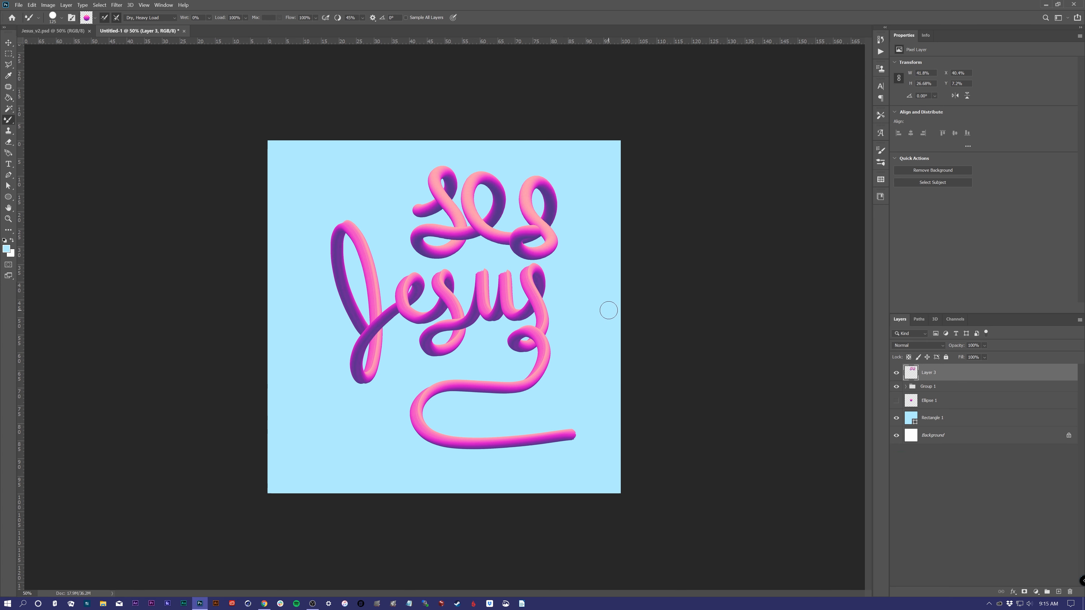
{"action": "key", "text": "ctrl+z"}
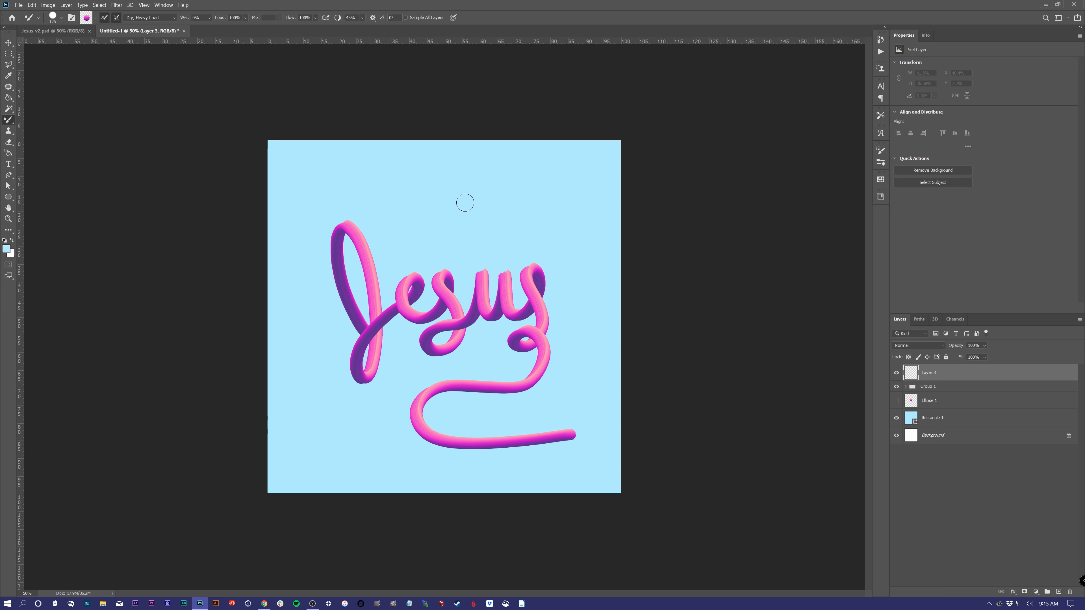
{"action": "left_click_drag", "start_coordinate": [395, 218], "coordinate": [431, 201]}
{"action": "left_click_drag", "start_coordinate": [454, 243], "coordinate": [489, 208]}
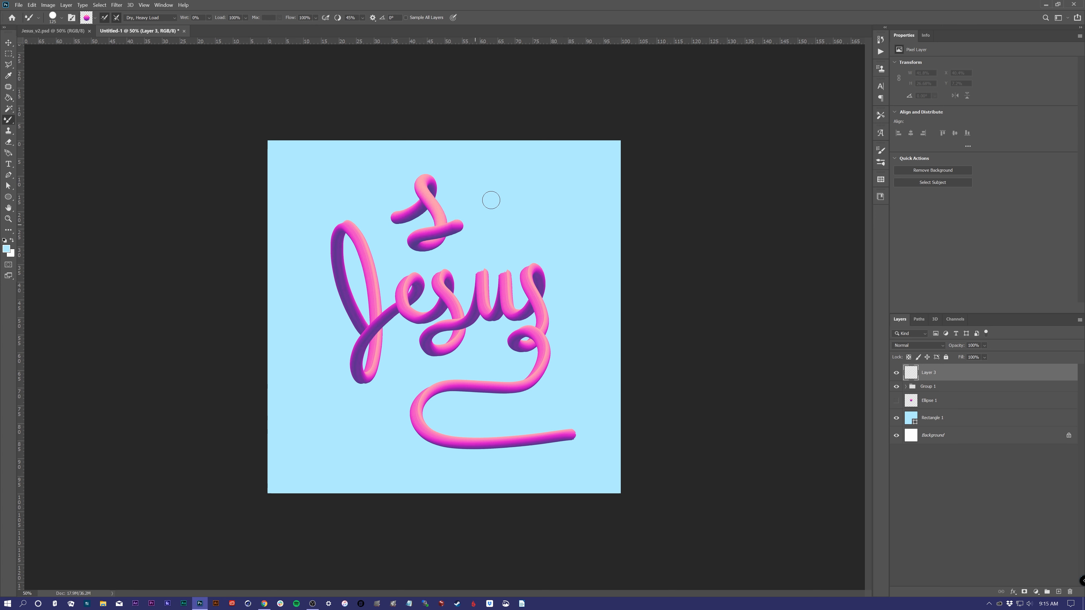
{"action": "key", "text": "ctrl+z"}
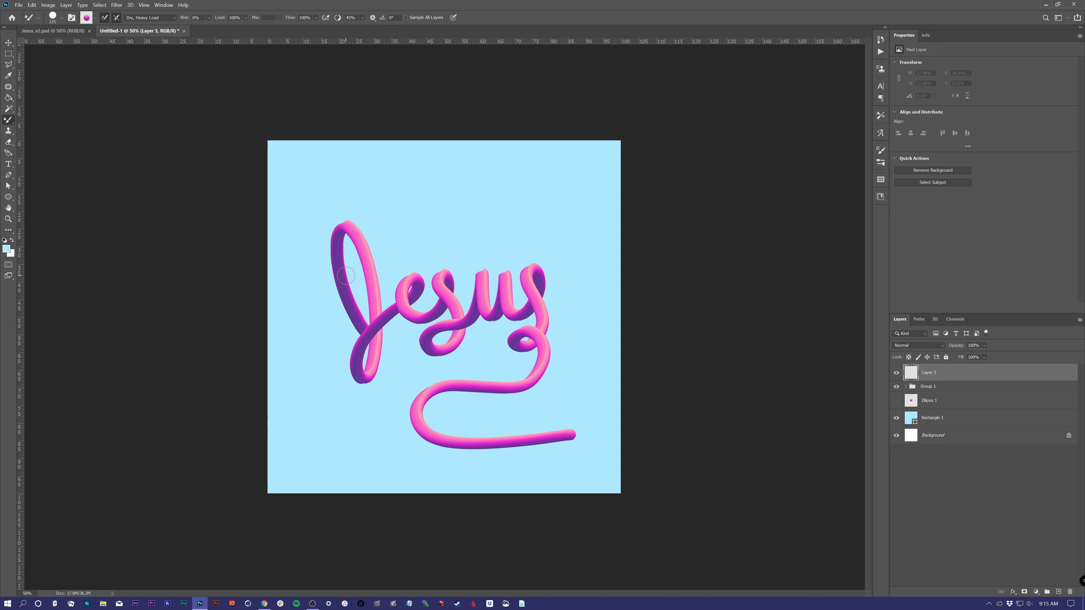
{"action": "key", "text": "v"}
{"action": "key", "text": "Delete"}
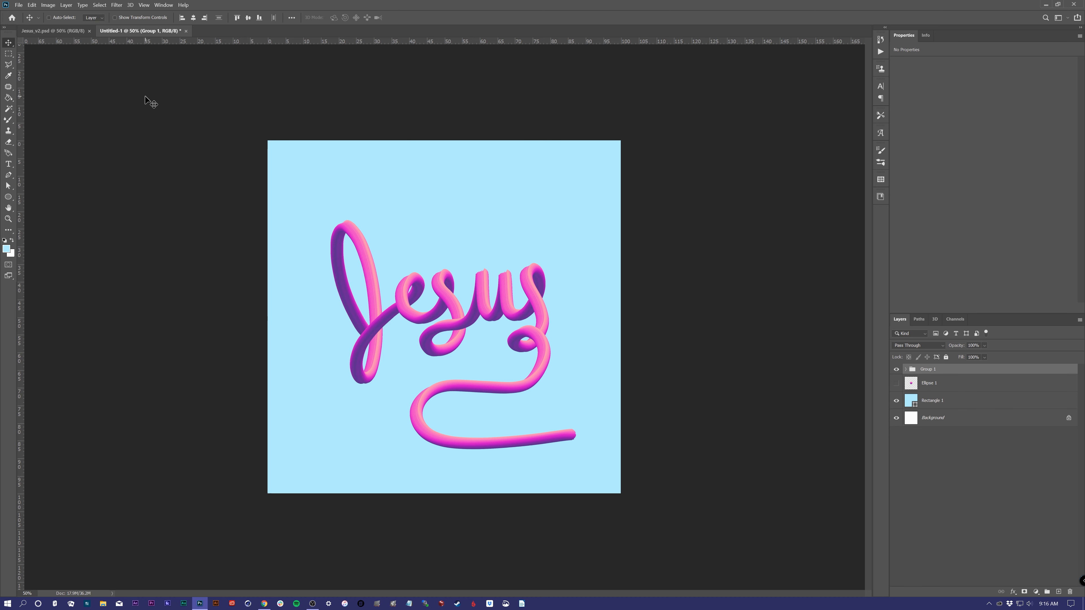
Draw a light-blue circle shape about 1200 px in diameter over the lettering and position it near the canvas centre.
{"action": "key", "text": "u"}
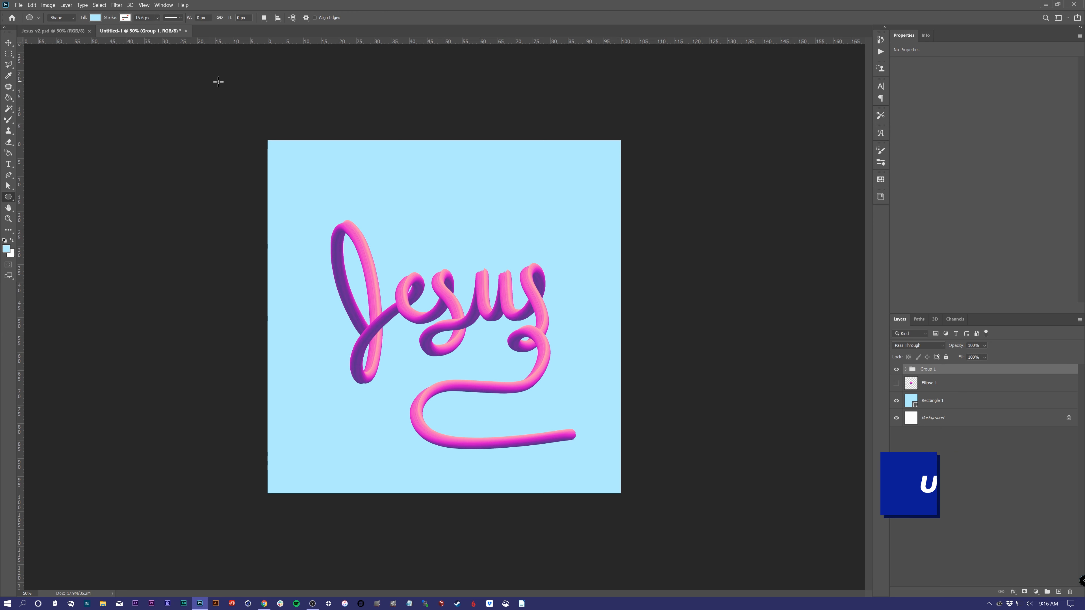
{"action": "left_click_drag", "start_coordinate": [516, 233], "coordinate": [384, 415]}
{"action": "key", "text": "v"}
{"action": "left_click_drag", "start_coordinate": [443, 371], "coordinate": [455, 371]}
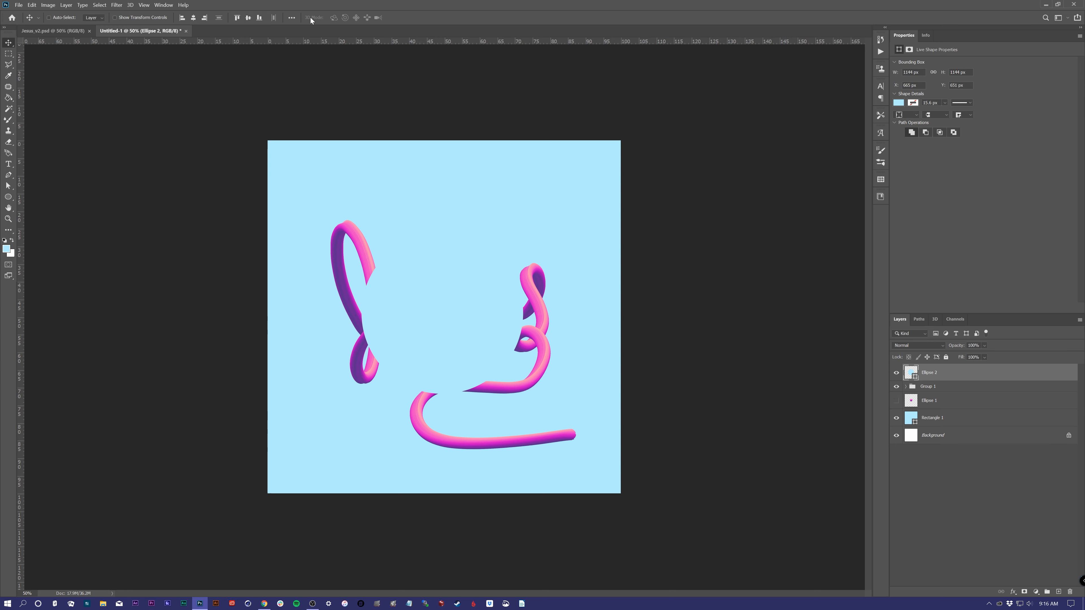
Align the light-blue circle to the canvas, centring it both vertically and horizontally.
{"action": "left_click", "coordinate": [291, 19]}
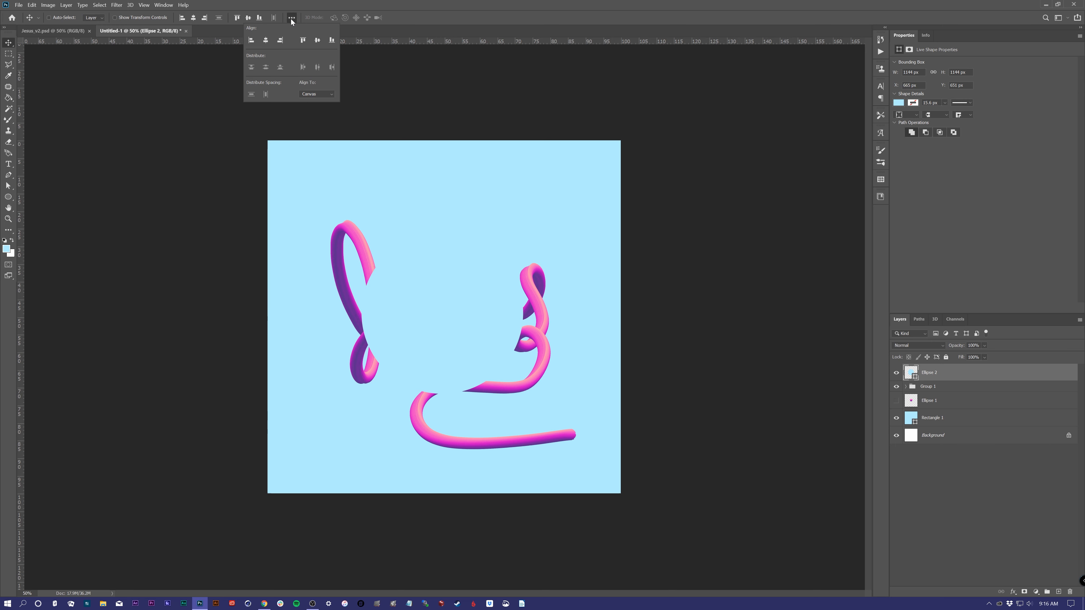
{"action": "left_click", "coordinate": [248, 17]}
{"action": "left_click", "coordinate": [203, 19]}
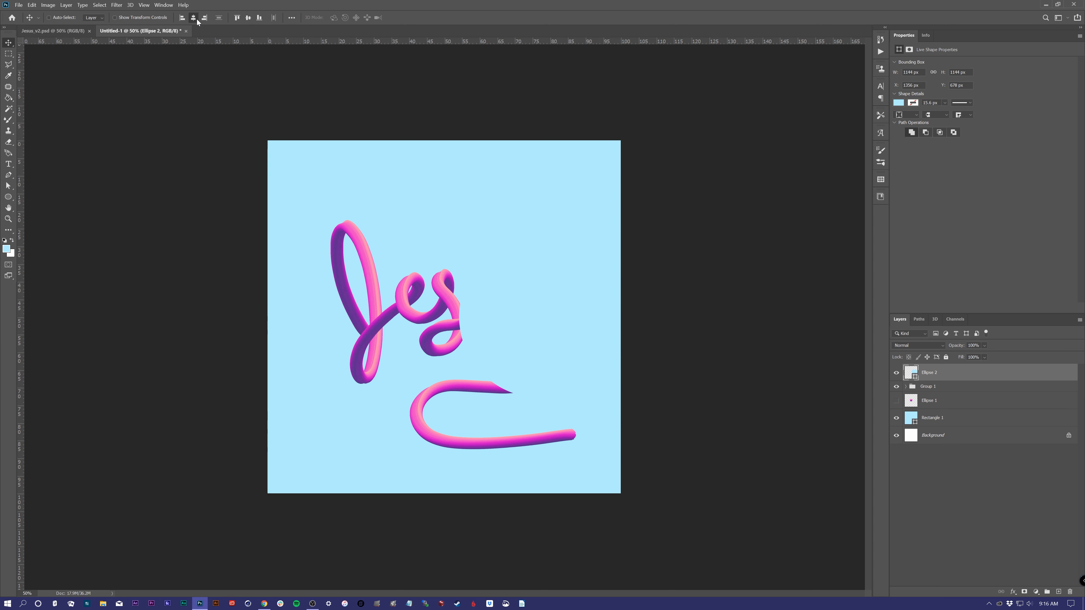
{"action": "left_click", "coordinate": [193, 18]}
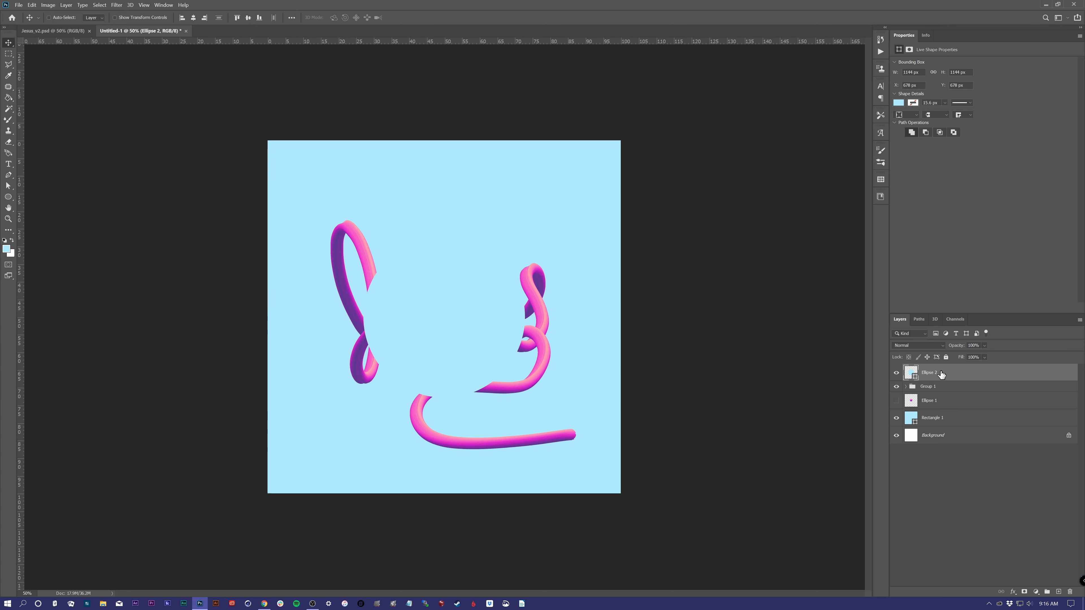
Try several zigzag patterns as the circle's fill and settle on the black vertical wavy-line pattern.
{"action": "key", "text": "u"}
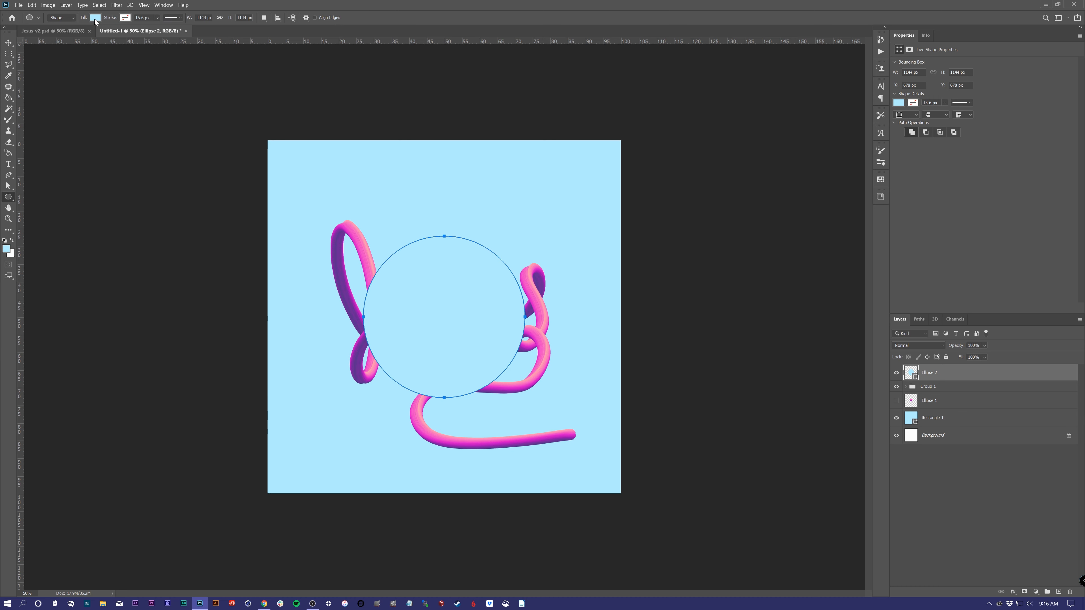
{"action": "left_click", "coordinate": [96, 18]}
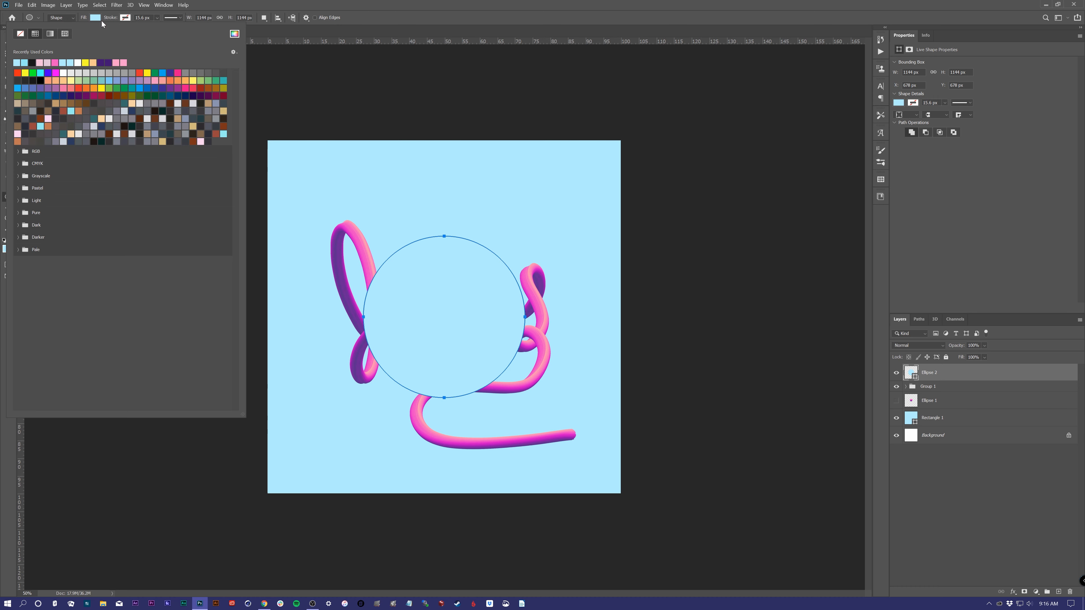
{"action": "left_click", "coordinate": [66, 34]}
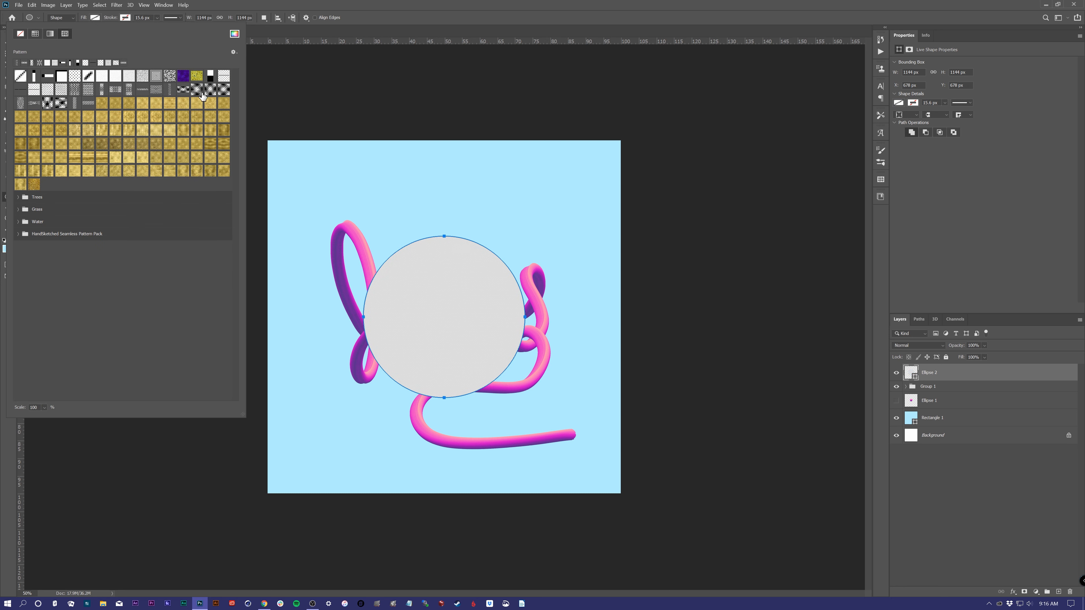
{"action": "left_click", "coordinate": [224, 89]}
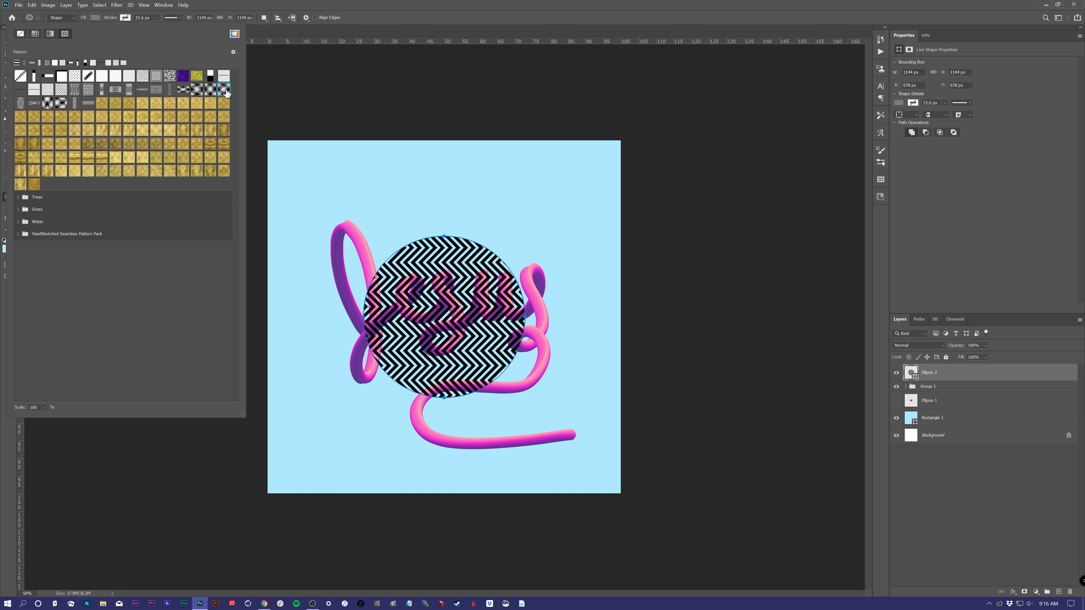
{"action": "left_click", "coordinate": [196, 89]}
{"action": "left_click", "coordinate": [210, 89]}
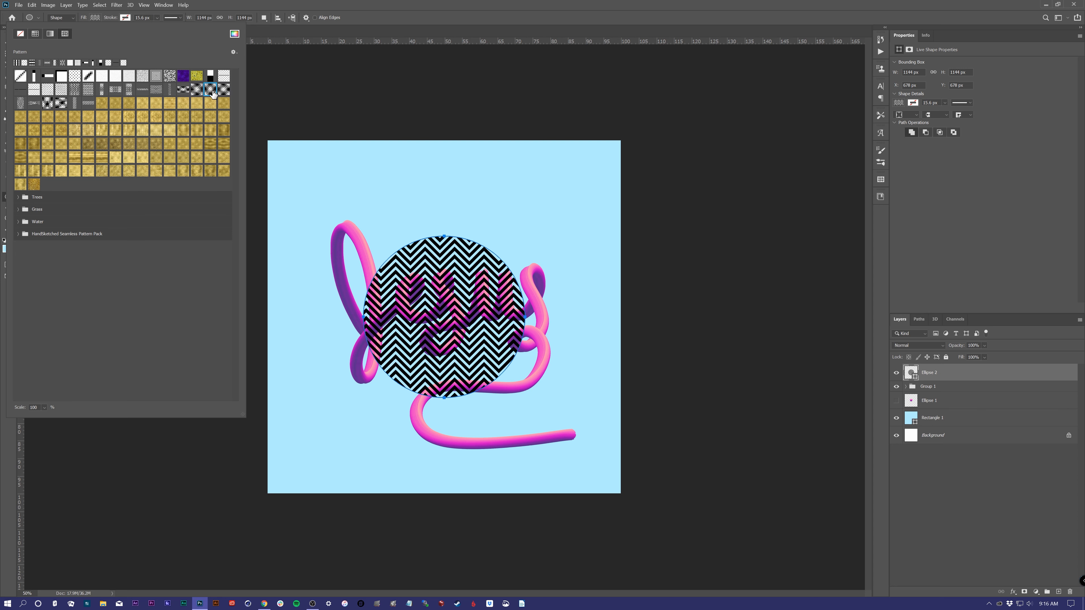
{"action": "left_click", "coordinate": [183, 91]}
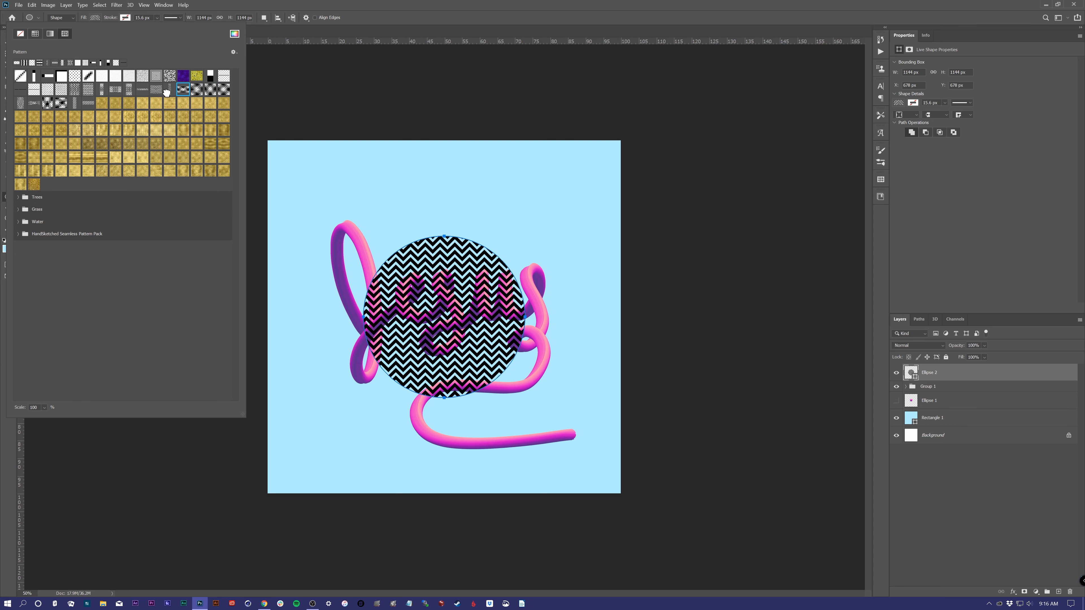
{"action": "left_click", "coordinate": [171, 92]}
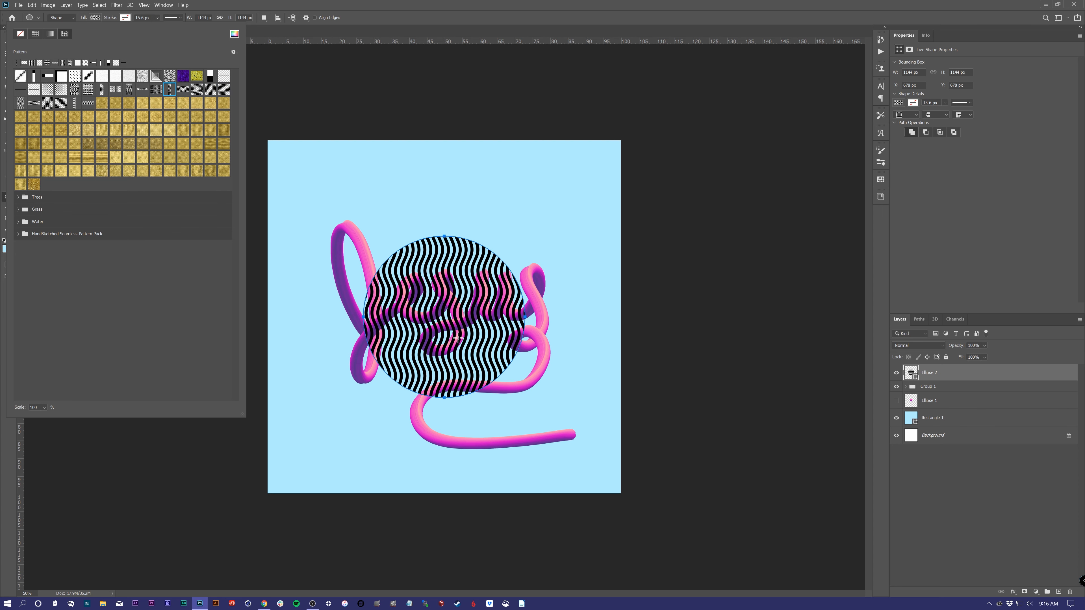
{"action": "left_click", "coordinate": [328, 10]}
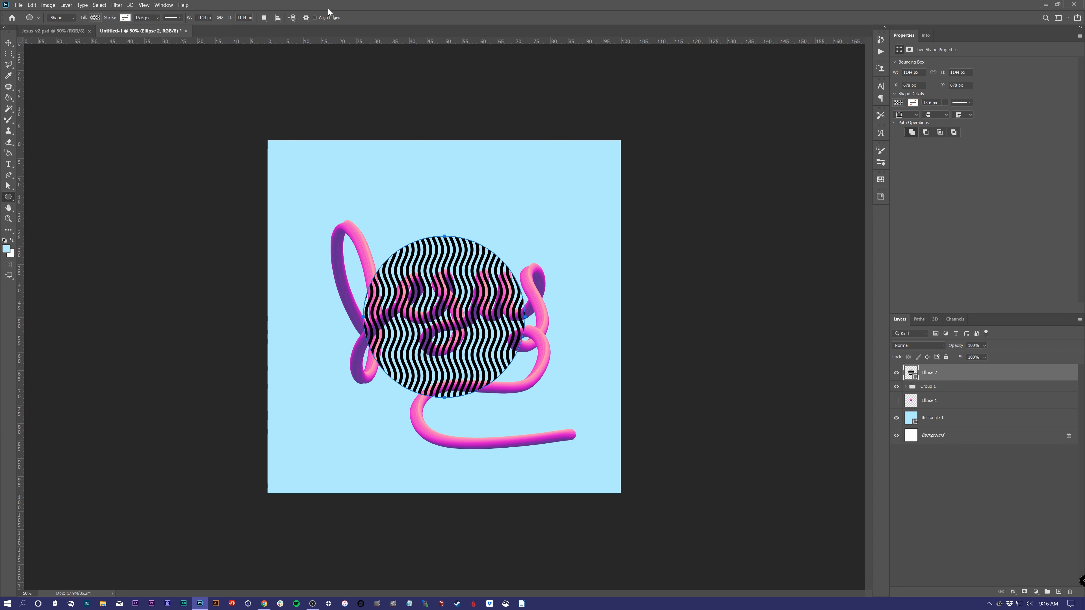
Check the diamond's blend mode in Jesus_v2.psd and set the patterned circle in Untitled-1 to Soft Light.
{"action": "left_click", "coordinate": [81, 31]}
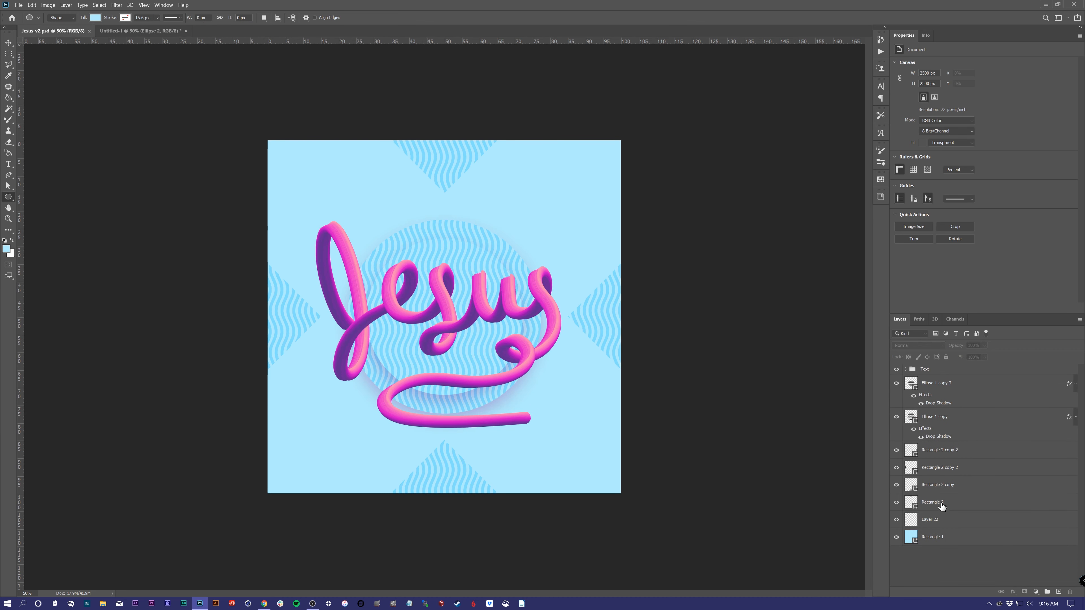
{"action": "left_click", "coordinate": [940, 503]}
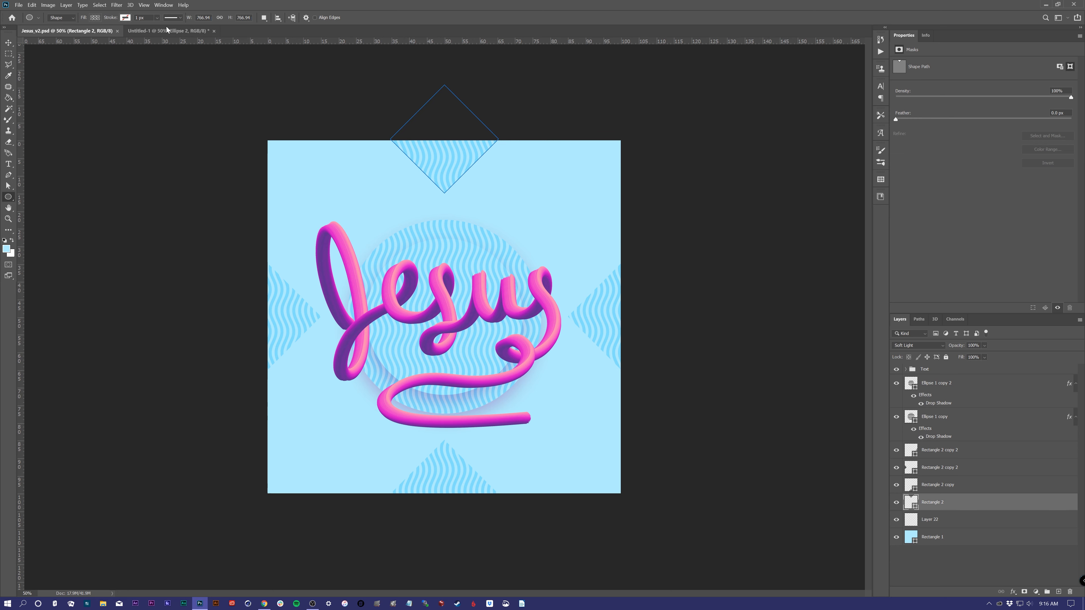
{"action": "left_click", "coordinate": [167, 31]}
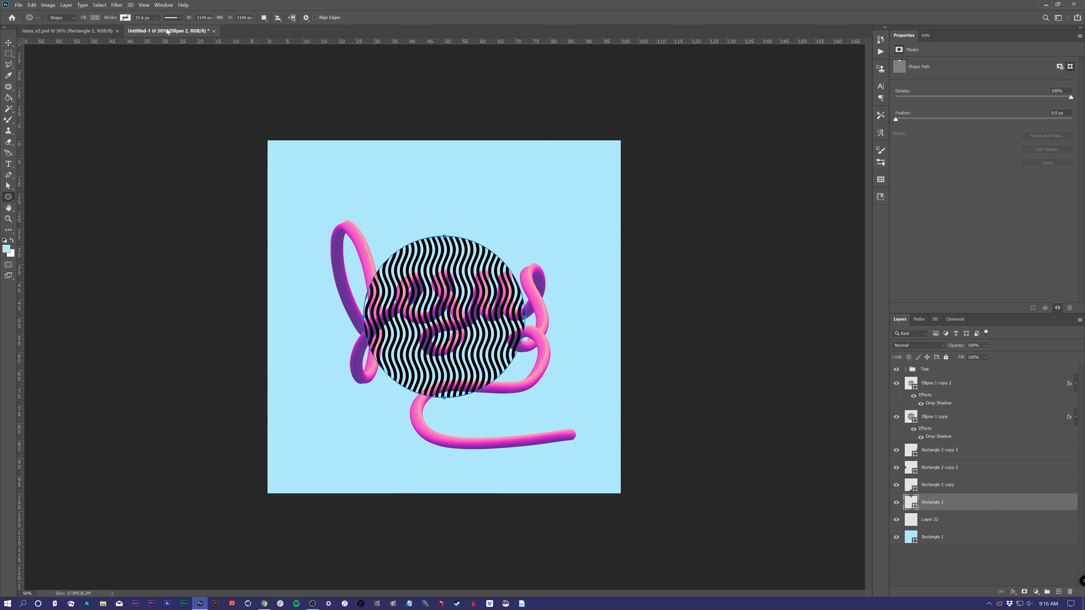
{"action": "left_click", "coordinate": [918, 347]}
{"action": "left_click", "coordinate": [887, 457]}
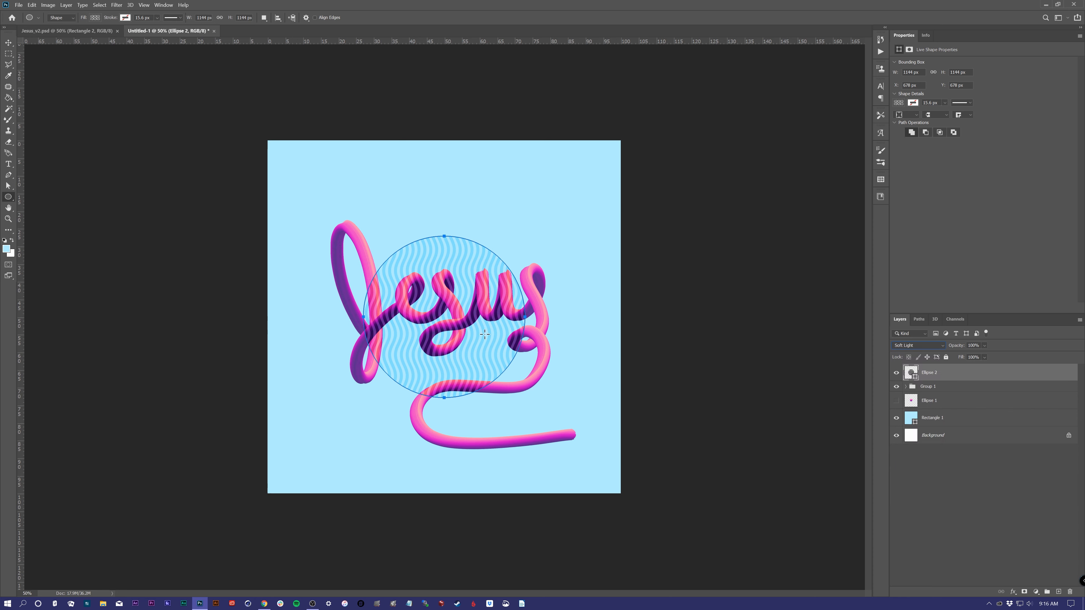
Move the patterned circle's layer below the lettering group and rename the group "text".
{"action": "left_click_drag", "start_coordinate": [955, 380], "coordinate": [919, 397]}
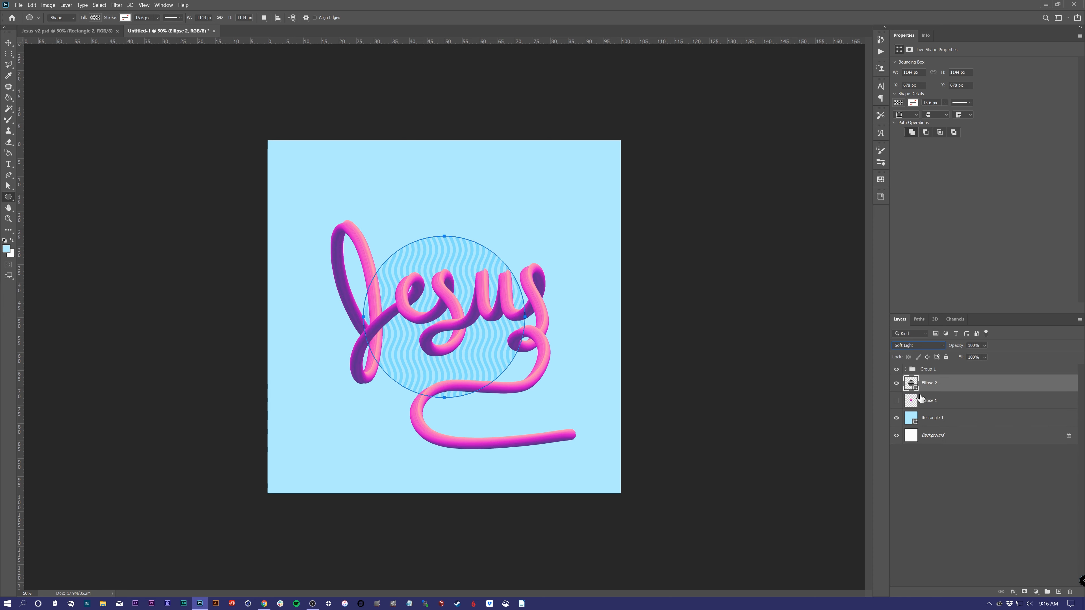
{"action": "double_click", "coordinate": [928, 369]}
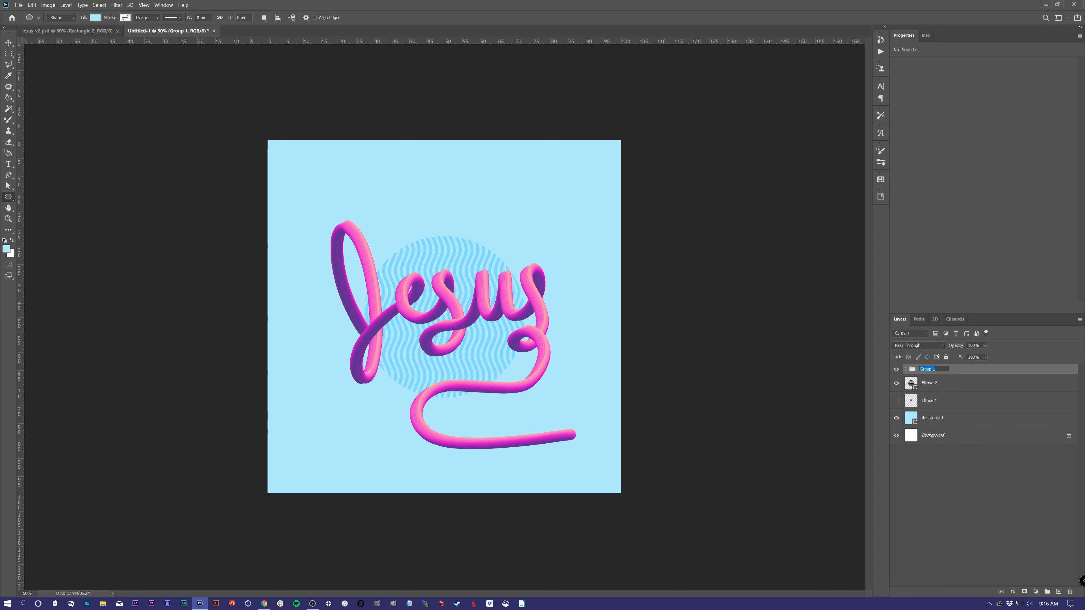
{"action": "type", "text": "text"}
{"action": "key", "text": "Return"}
Add a light-pink Linear Burn drop shadow to the patterned circle, adjusting the shadow's distance and size.
{"action": "left_click", "coordinate": [921, 386]}
{"action": "key", "text": "v"}
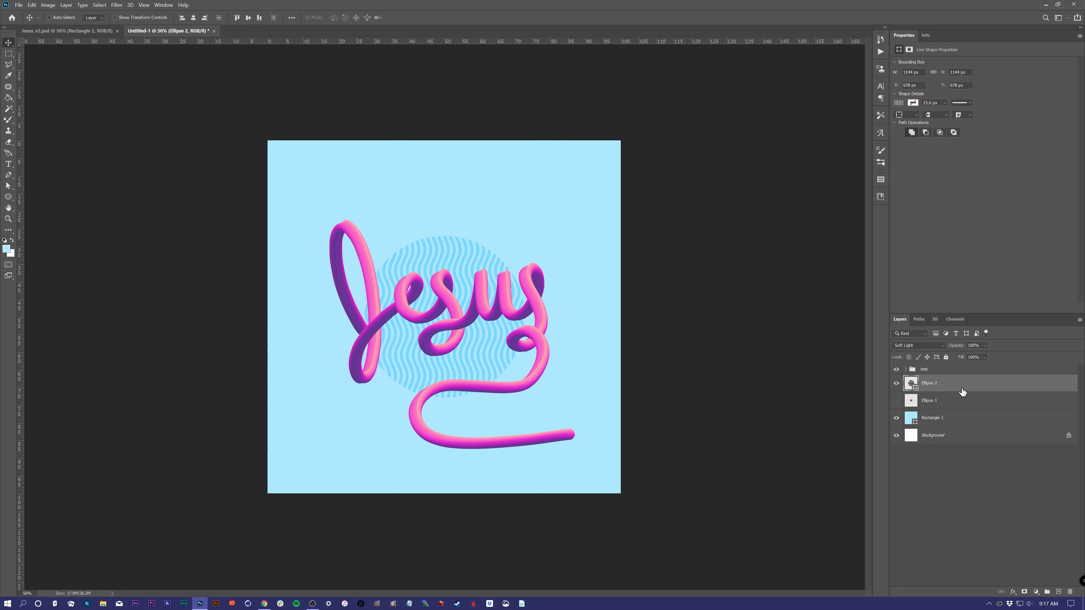
{"action": "double_click", "coordinate": [968, 388]}
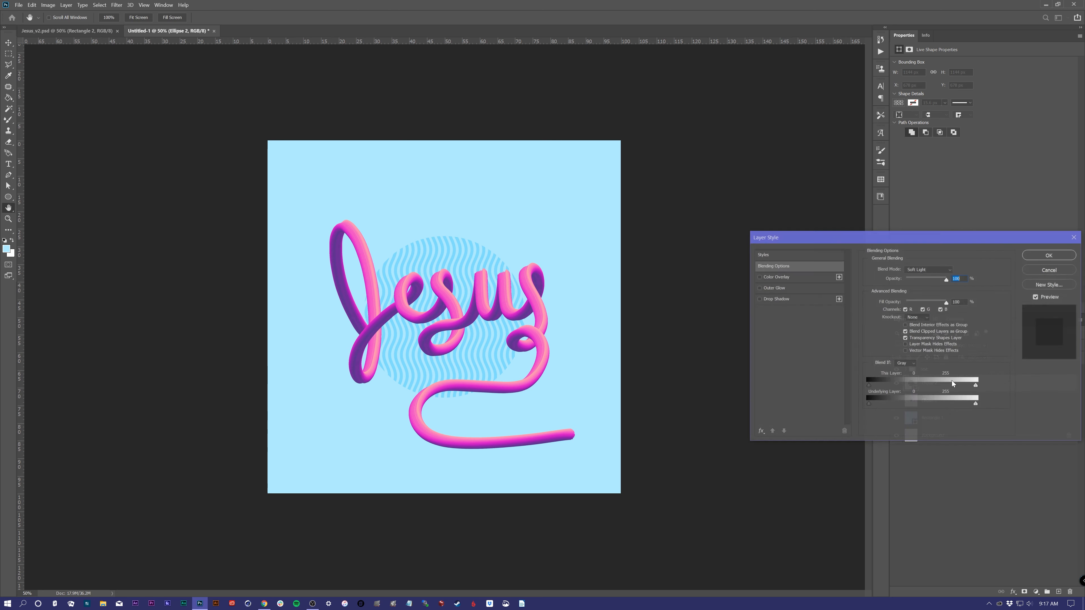
{"action": "left_click", "coordinate": [769, 301]}
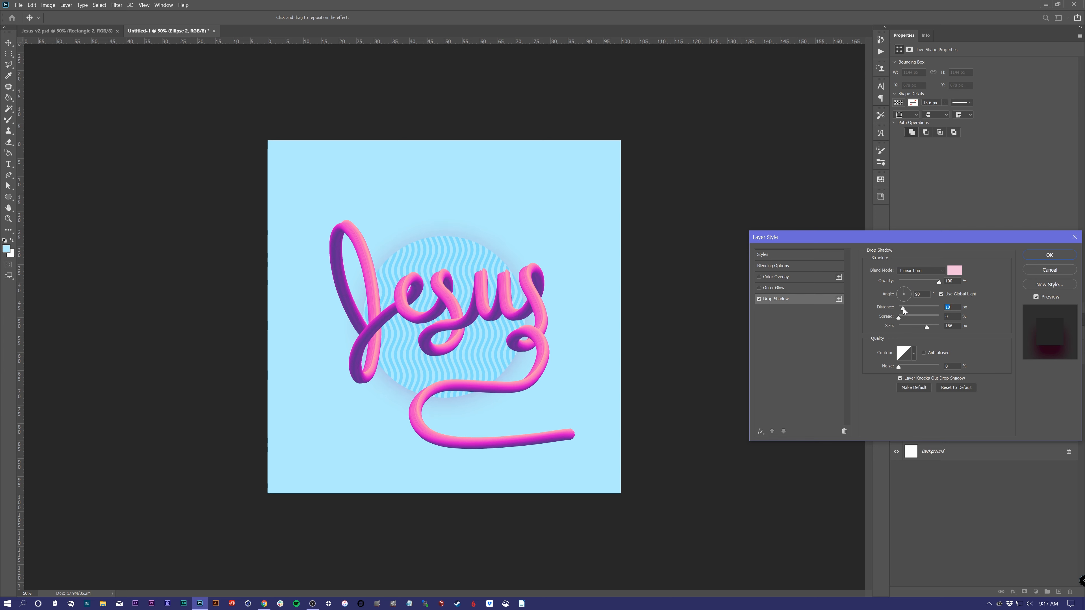
{"action": "left_click_drag", "start_coordinate": [904, 310], "coordinate": [925, 282]}
{"action": "left_click_drag", "start_coordinate": [933, 327], "coordinate": [931, 330]}
{"action": "left_click", "coordinate": [1050, 255]}
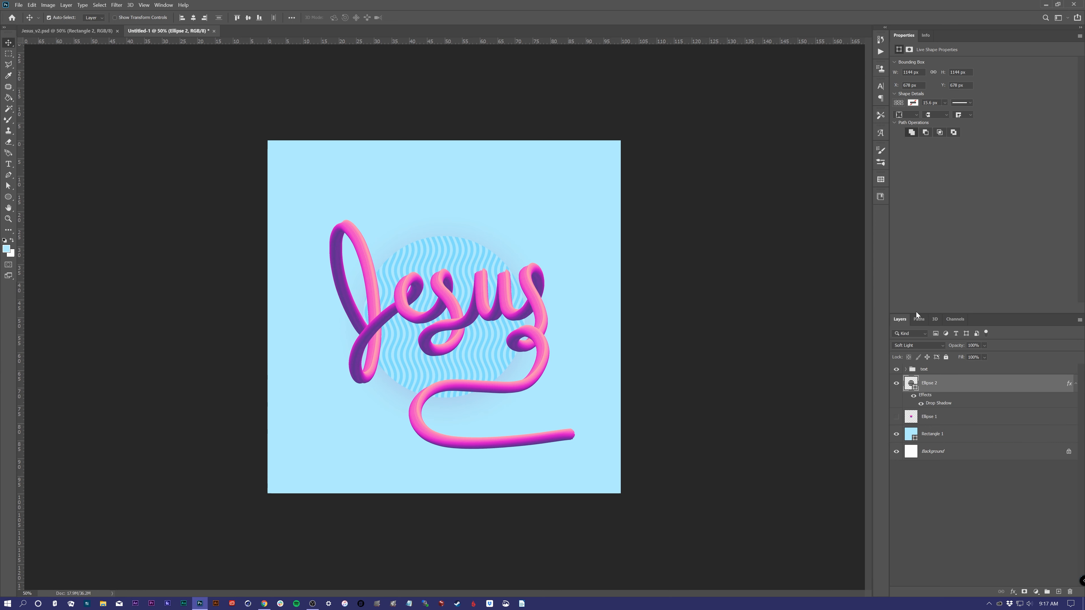
Duplicate the patterned circle and scale the copy down about its centre to about 786 px in diameter.
{"action": "key", "text": "ctrl+j"}
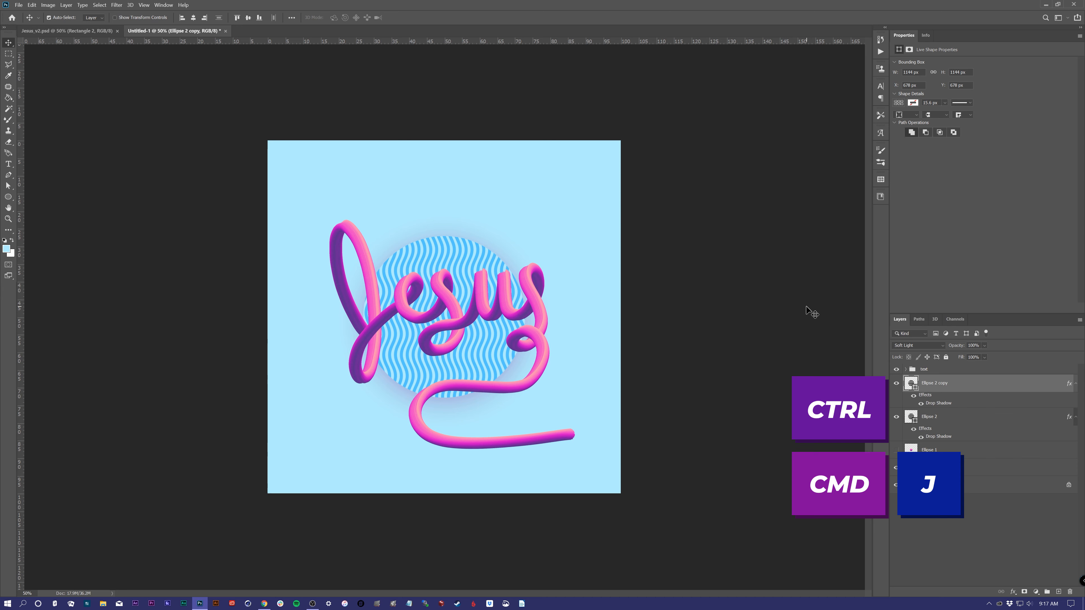
{"action": "key", "text": "ctrl+t"}
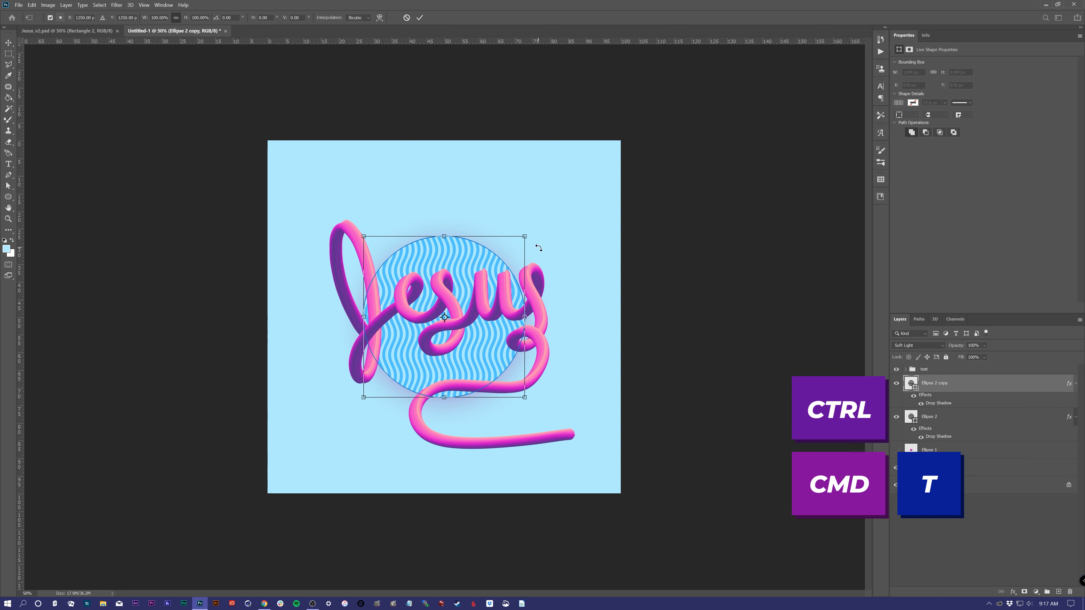
{"action": "left_click_drag", "start_coordinate": [526, 236], "coordinate": [498, 262]}
{"action": "key", "text": "Return"}
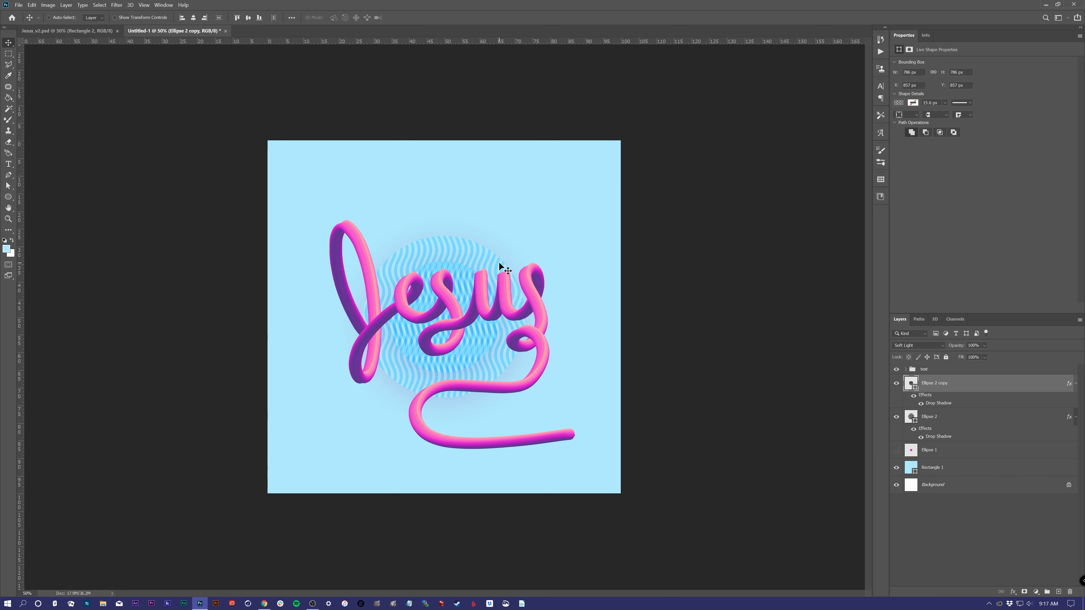
Check the inner circle's blend mode in Jesus_v2.psd and set the circle copy in Untitled-1 to Lighter Color.
{"action": "left_click", "coordinate": [57, 32]}
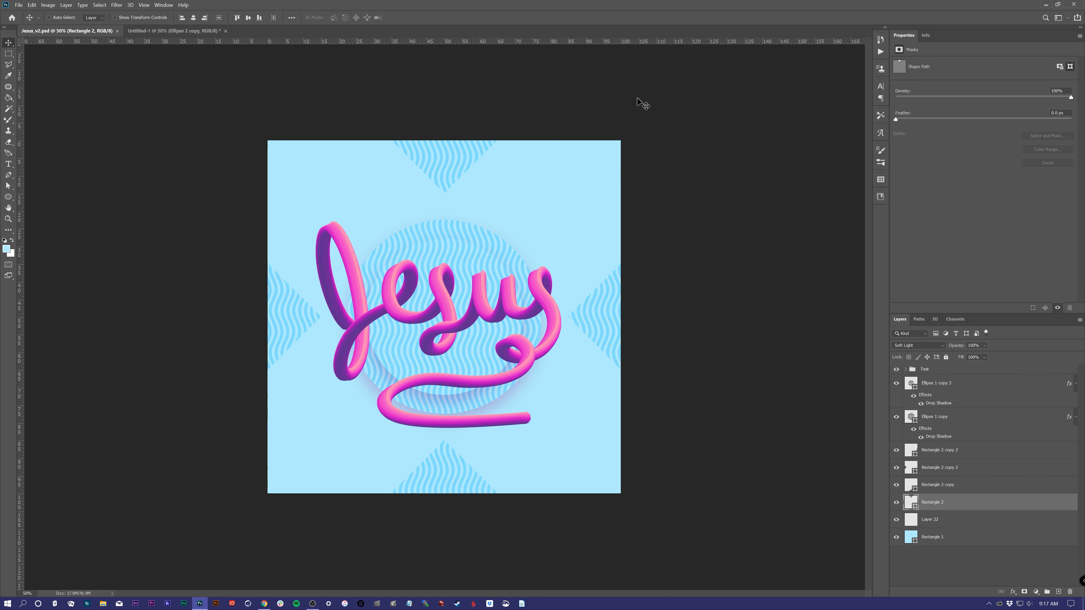
{"action": "left_click", "coordinate": [948, 485]}
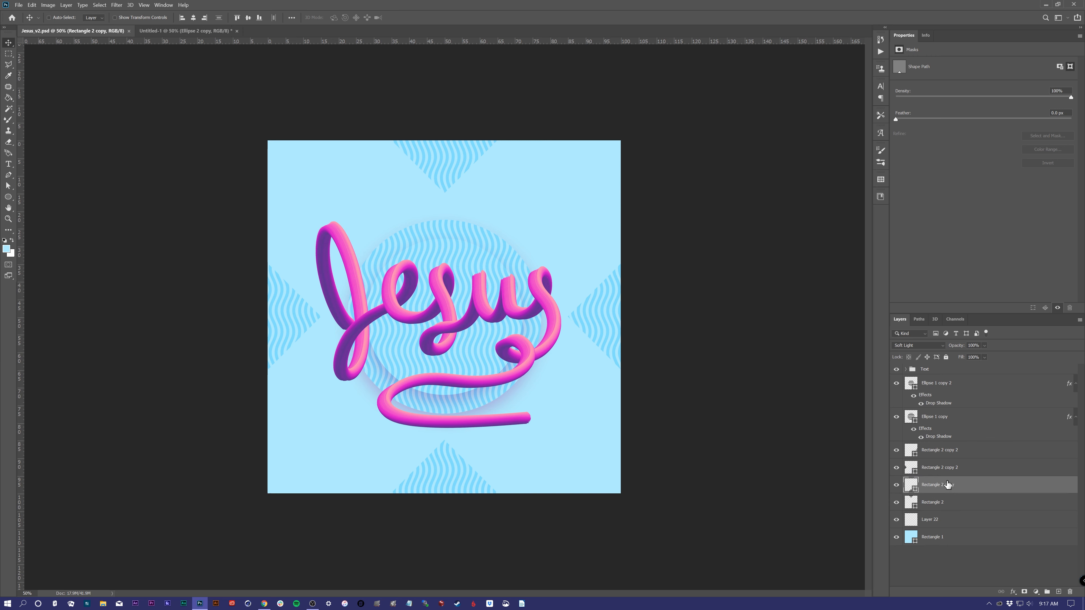
{"action": "left_click", "coordinate": [942, 450]}
{"action": "left_click", "coordinate": [947, 387]}
{"action": "left_click", "coordinate": [183, 31]}
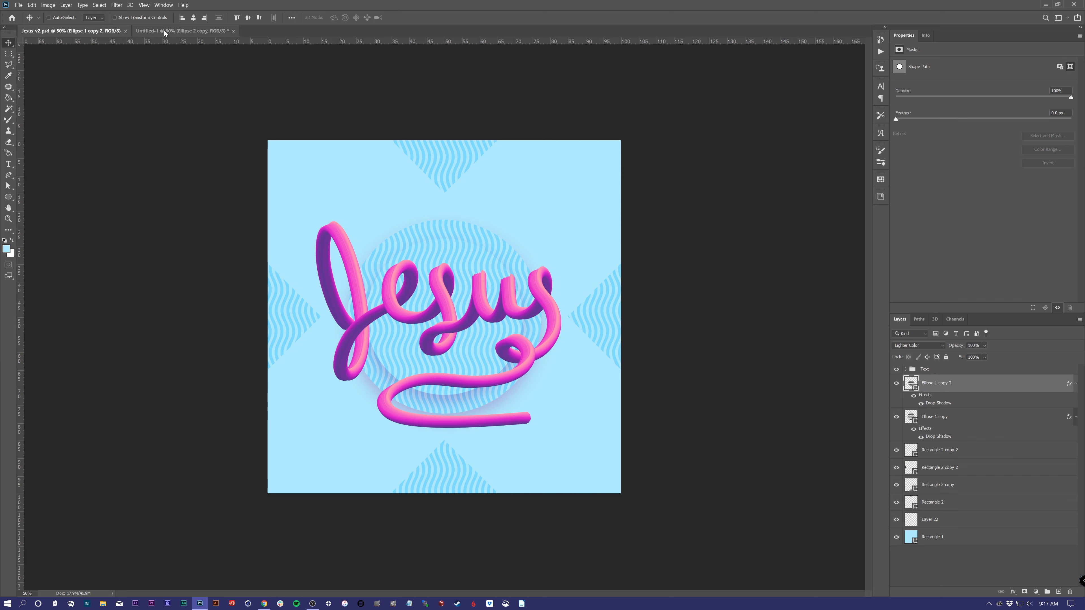
{"action": "left_click", "coordinate": [908, 346]}
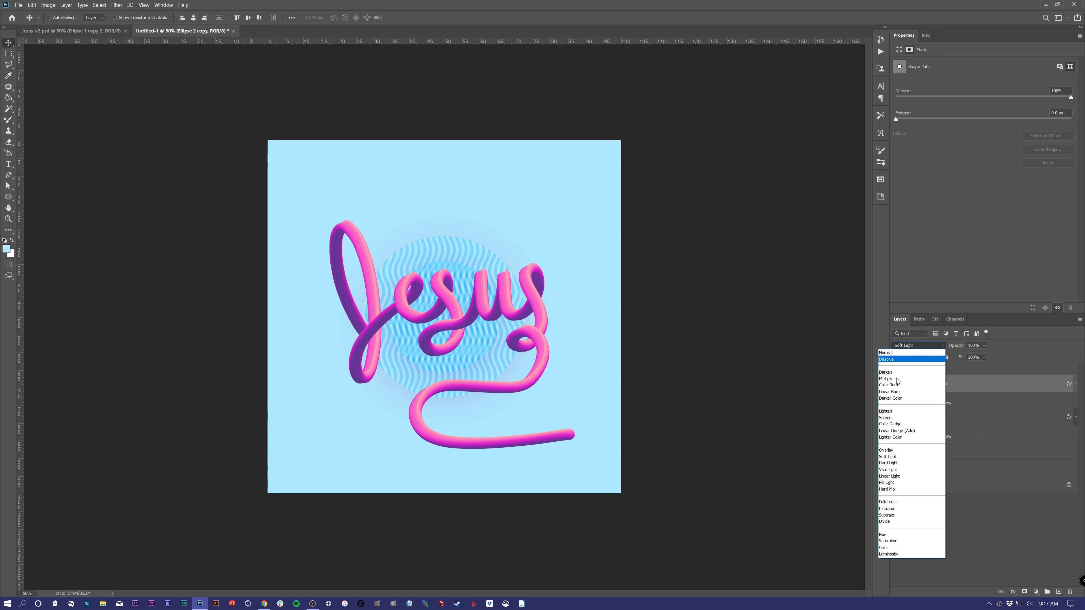
{"action": "left_click", "coordinate": [894, 438]}
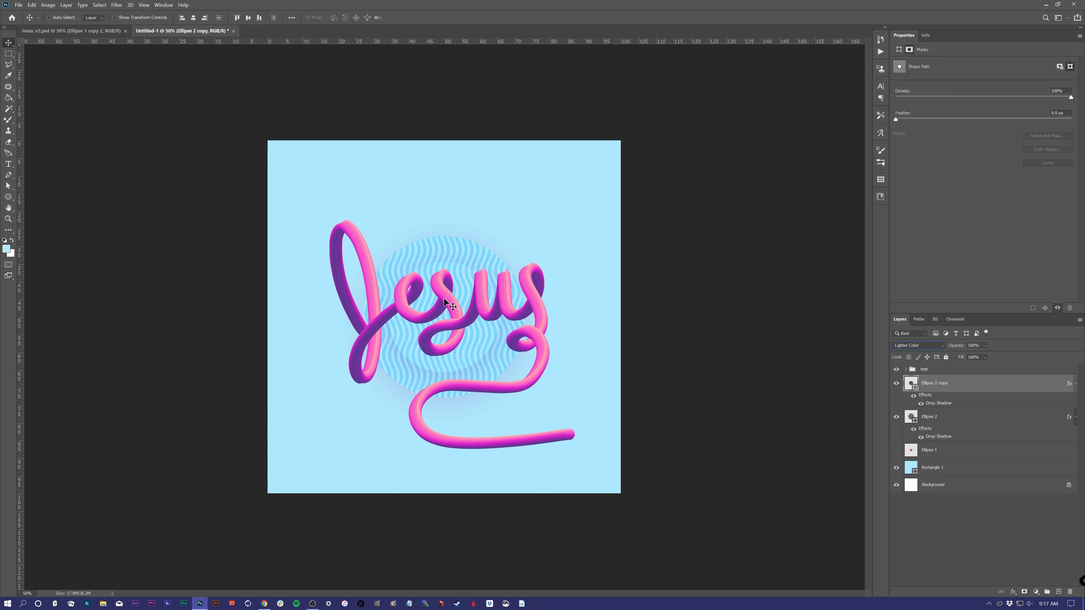
Enlarge the circle copy about its centre until its edge sits slightly inside the larger circle.
{"action": "key", "text": "ctrl+t"}
{"action": "left_click_drag", "start_coordinate": [499, 262], "coordinate": [515, 240]}
{"action": "key", "text": "Return"}
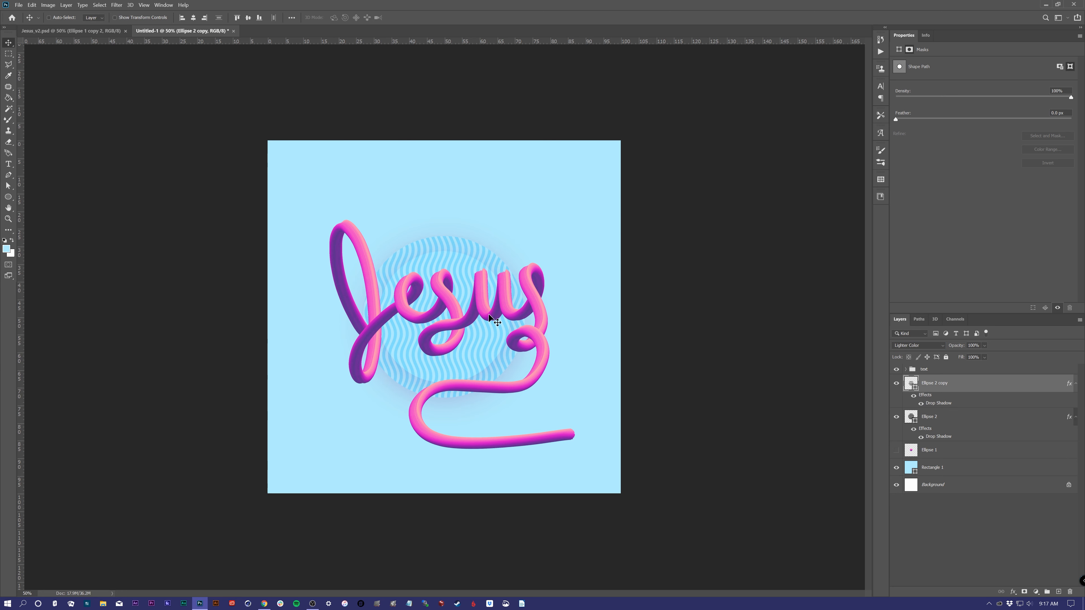
Draw a wavy-patterned square of about 724 px across the canvas's upper edge, above the larger circle's layer, and set it to Soft Light.
{"action": "left_click", "coordinate": [957, 418]}
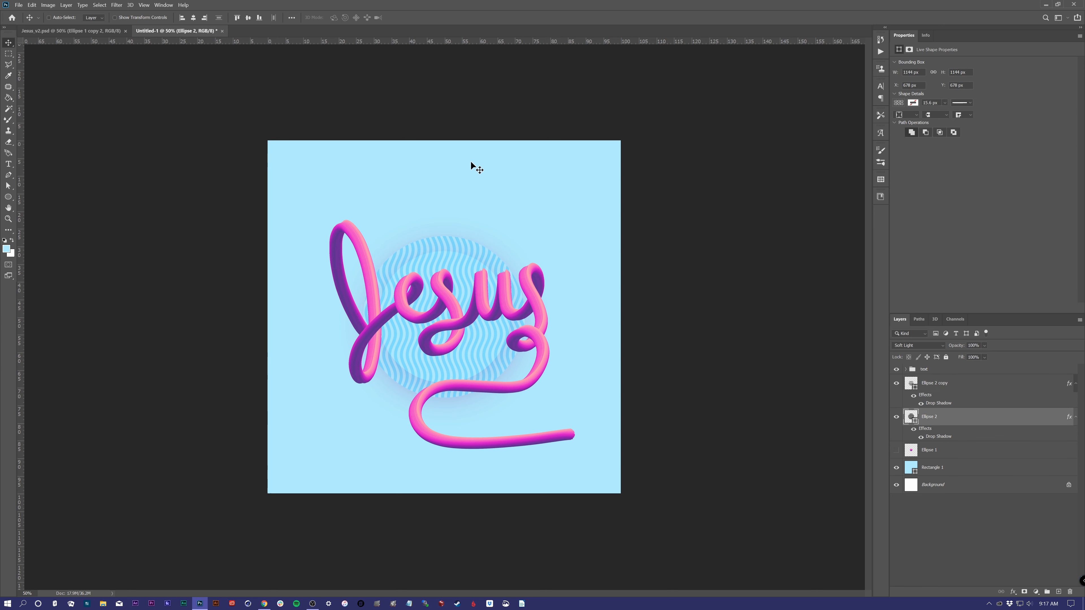
{"action": "left_click", "coordinate": [13, 196]}
{"action": "left_click", "coordinate": [42, 196]}
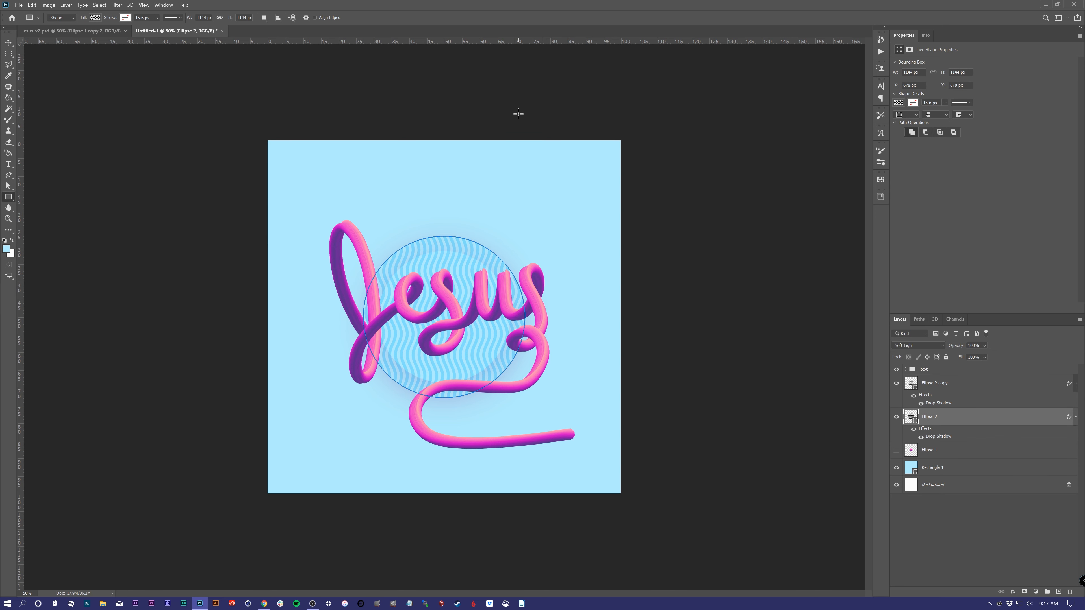
{"action": "mouse_move", "coordinate": [413, 132]}
{"action": "left_mouse_down"}
{"action": "mouse_move", "coordinate": [447, 152]}
{"action": "mouse_move", "coordinate": [517, 234]}
{"action": "mouse_move", "coordinate": [457, 191]}
{"action": "left_mouse_up"}
{"action": "key", "text": "v"}
{"action": "left_click", "coordinate": [915, 346]}
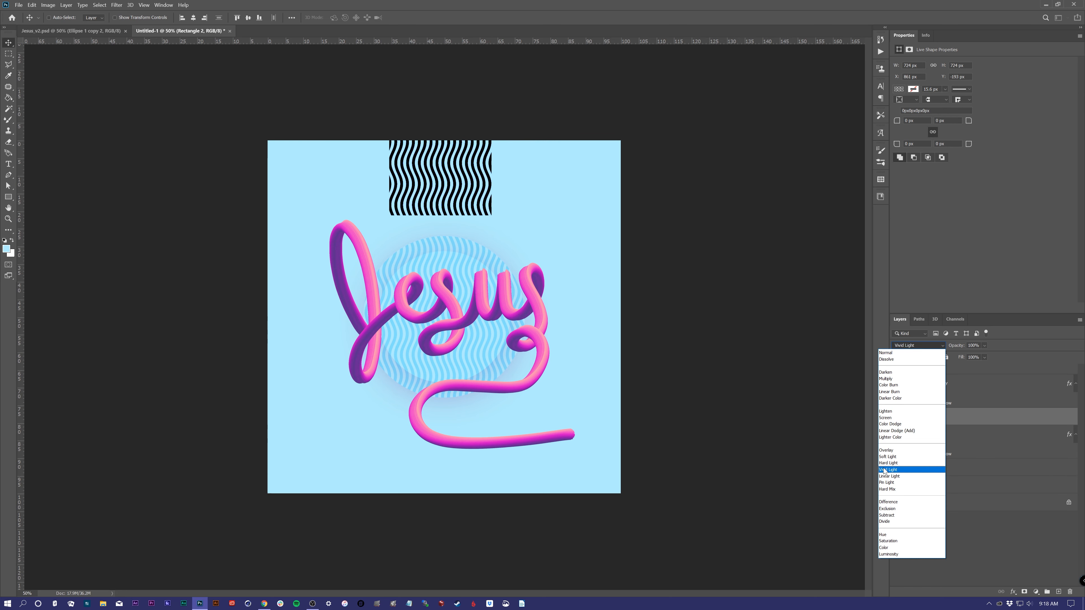
{"action": "left_click", "coordinate": [910, 457]}
Rotate the wavy-patterned square 45° into a diamond and centre it horizontally, with its lower half showing below the canvas's upper edge.
{"action": "key", "text": "ctrl+t"}
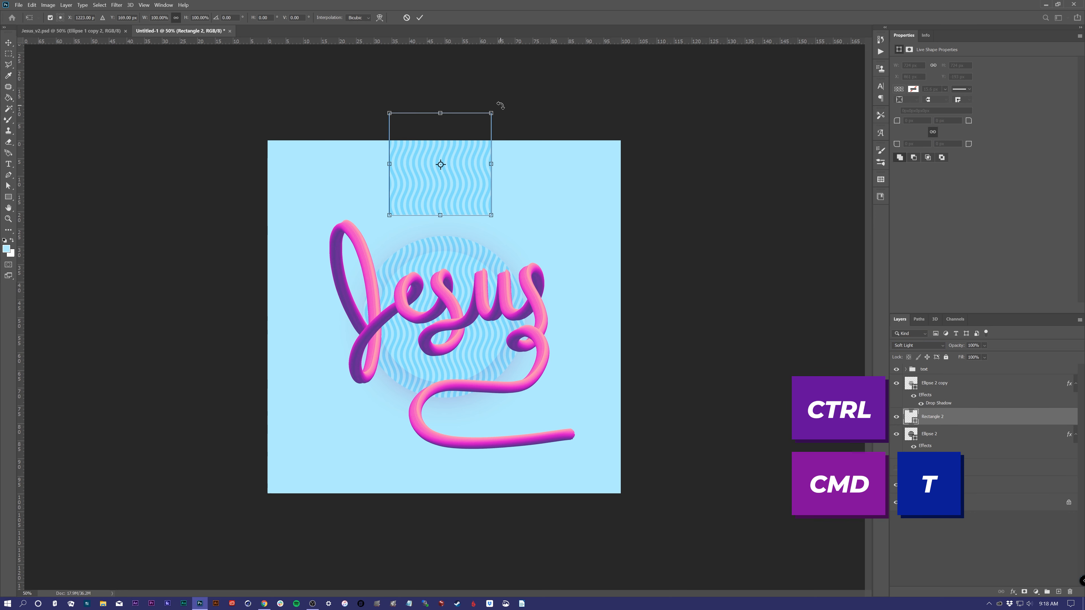
{"action": "left_click_drag", "start_coordinate": [501, 105], "coordinate": [516, 160]}
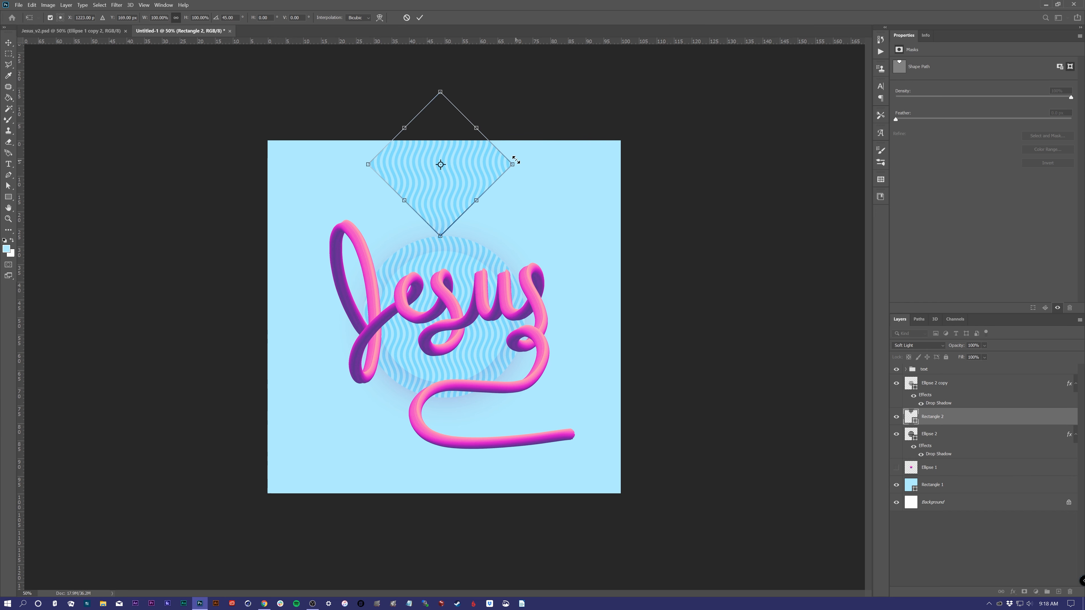
{"action": "key", "text": "Return"}
{"action": "left_click_drag", "start_coordinate": [452, 190], "coordinate": [460, 148]}
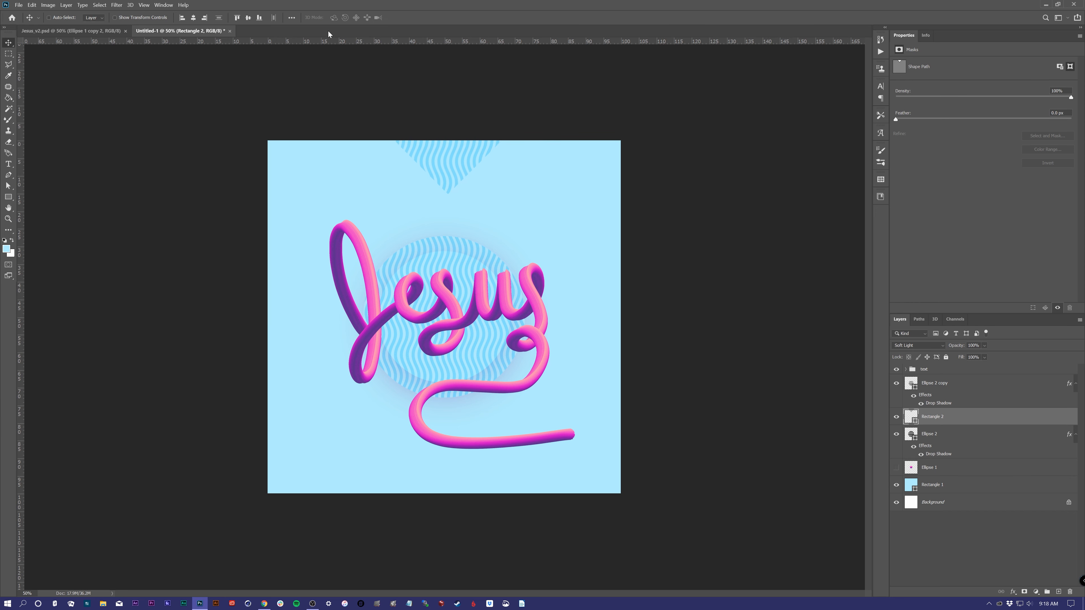
{"action": "left_click", "coordinate": [197, 20]}
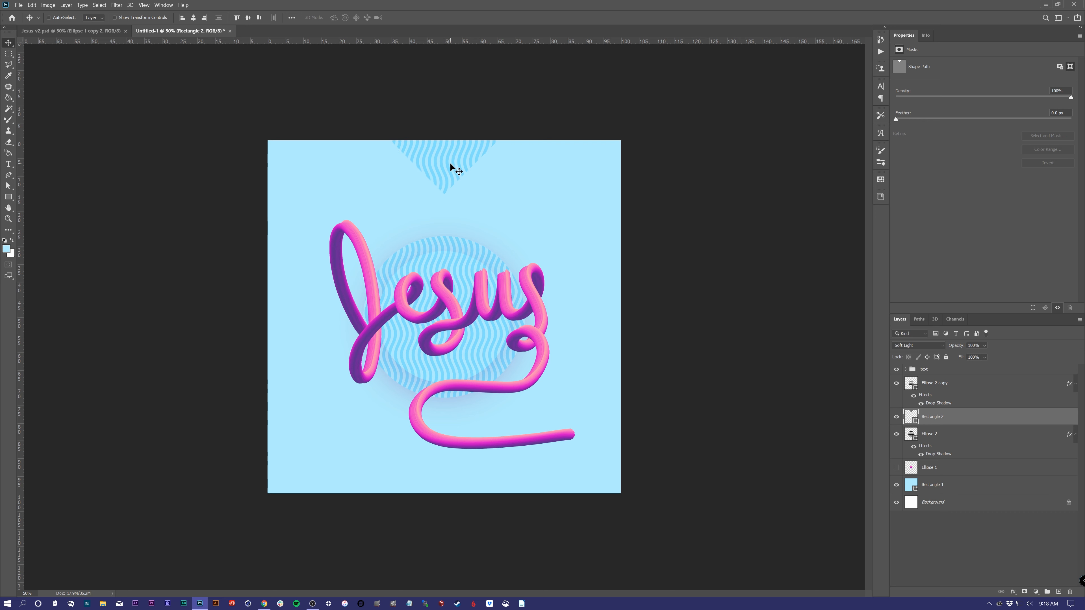
{"action": "mouse_move", "coordinate": [450, 167]}
{"action": "left_mouse_down"}
{"action": "mouse_move", "coordinate": [451, 194]}
{"action": "mouse_move", "coordinate": [366, 146]}
{"action": "mouse_move", "coordinate": [471, 169]}
{"action": "left_mouse_up"}
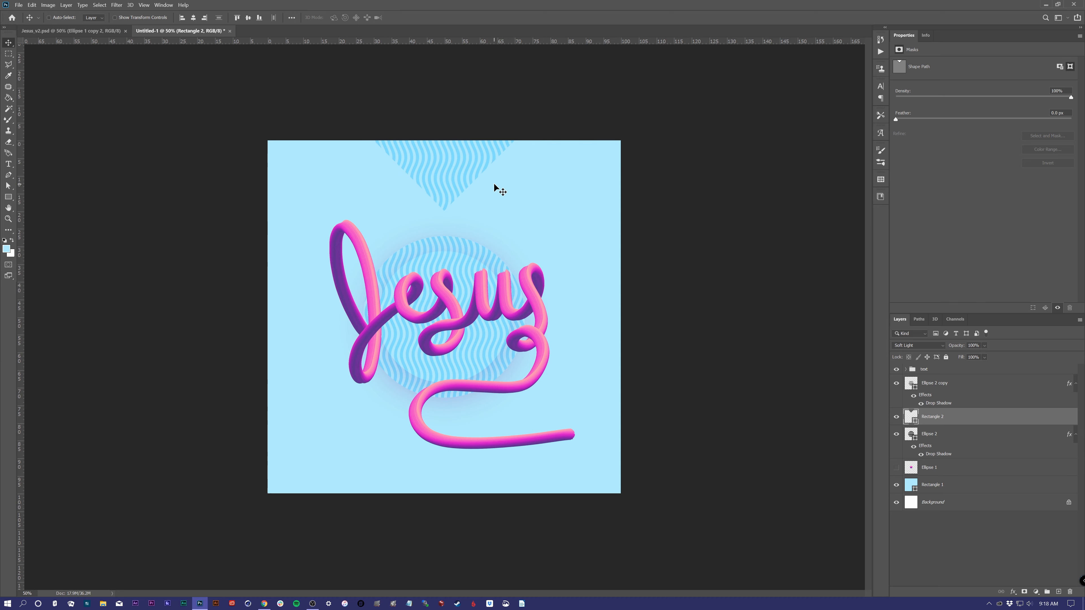
Copy the diamond to the canvas's lower edge, and rotate a duplicate of both diamonds a quarter turn onto the canvas's left and right edges.
{"action": "key", "text": "ctrl+j"}
{"action": "left_click_drag", "start_coordinate": [451, 150], "coordinate": [455, 511]}
{"action": "left_click", "coordinate": [965, 438], "text": "shift"}
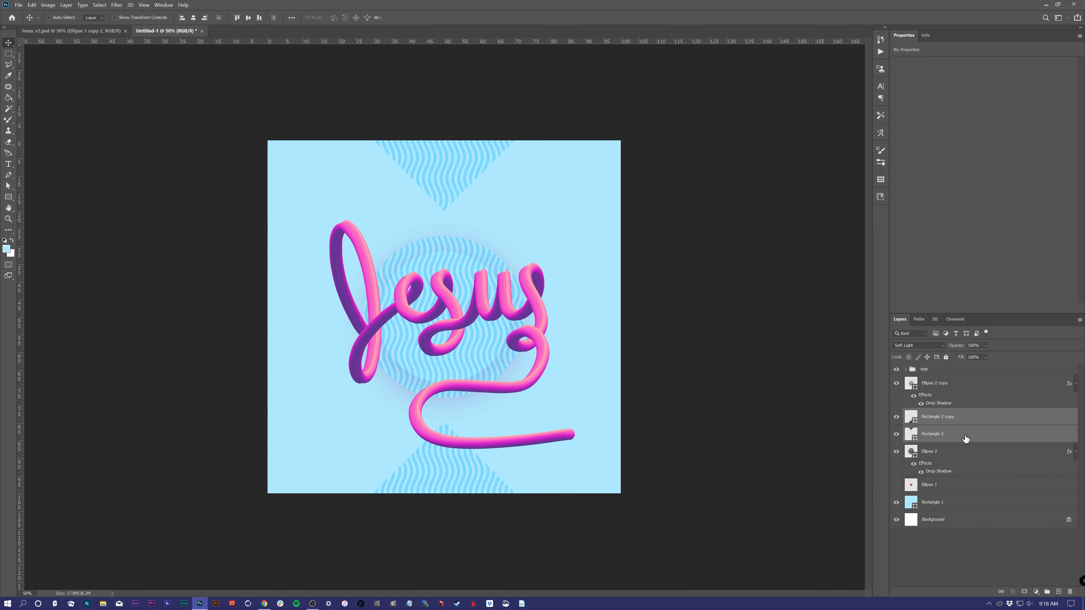
{"action": "key", "text": "ctrl+j"}
{"action": "key", "text": "ctrl+t"}
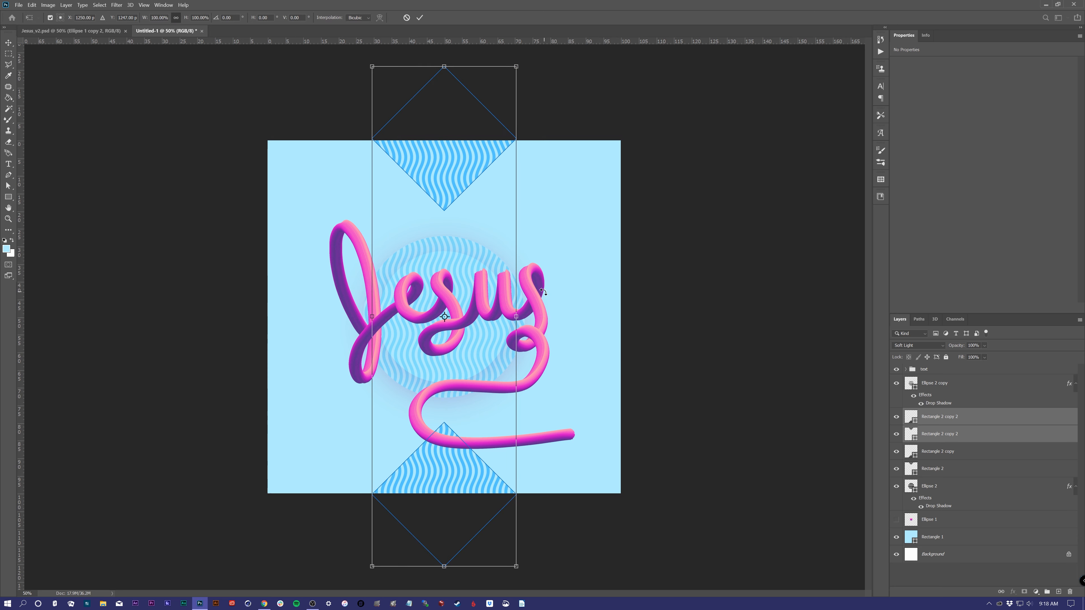
{"action": "left_click_drag", "start_coordinate": [561, 322], "coordinate": [478, 72]}
{"action": "key", "text": "Return"}
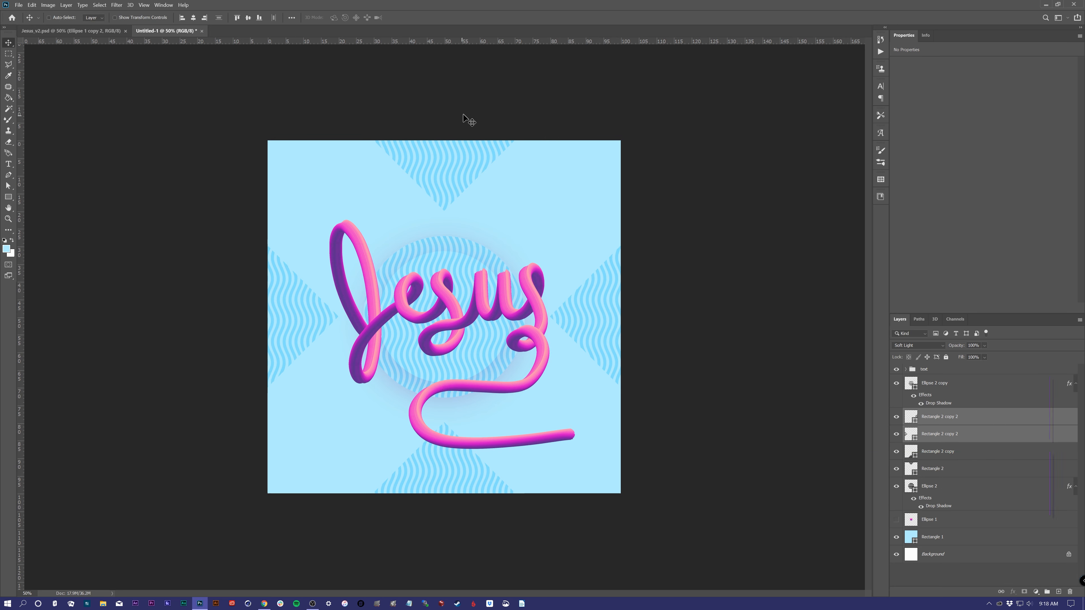